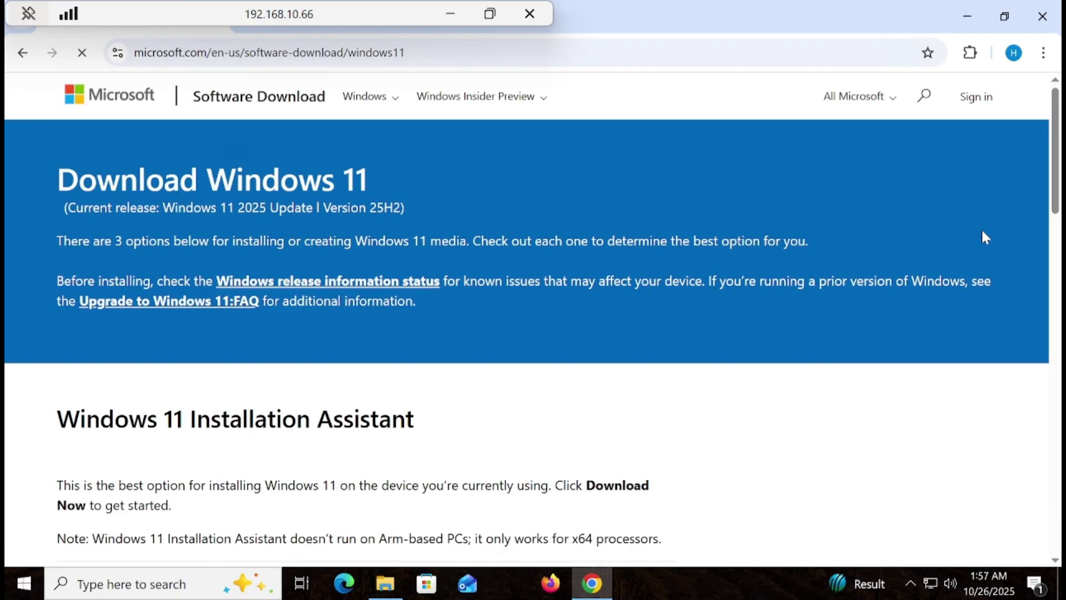
Scroll the Windows 11 download page down to the Disk Image (ISO) for x64 devices section
left_click_drag(1053, 137, 1030, 362)
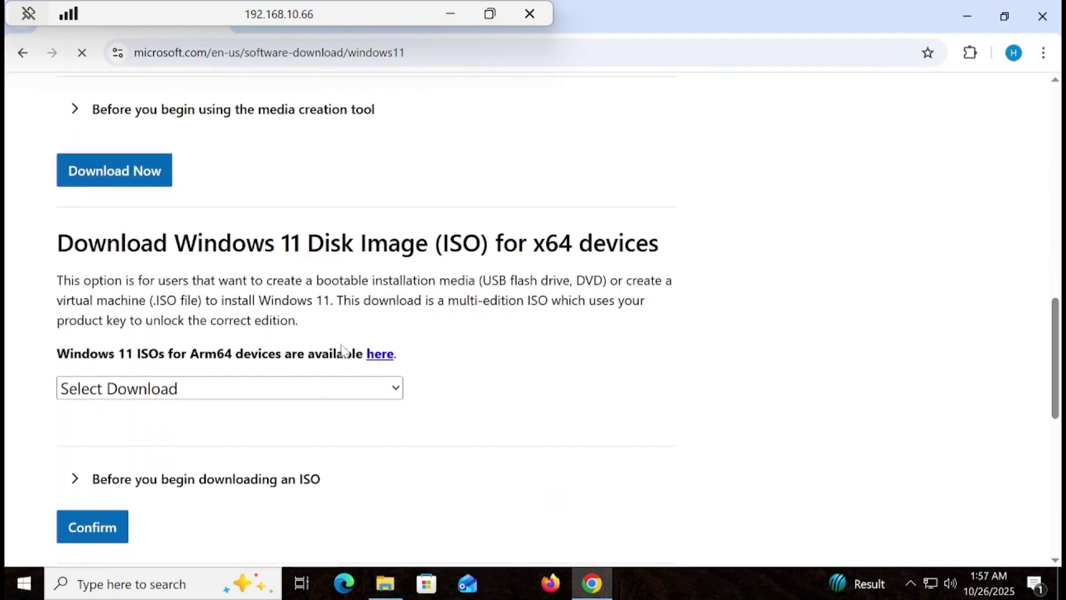
Select Windows 11 (multi-edition ISO for x64 devices) from the download list and confirm it
left_click(328, 396)
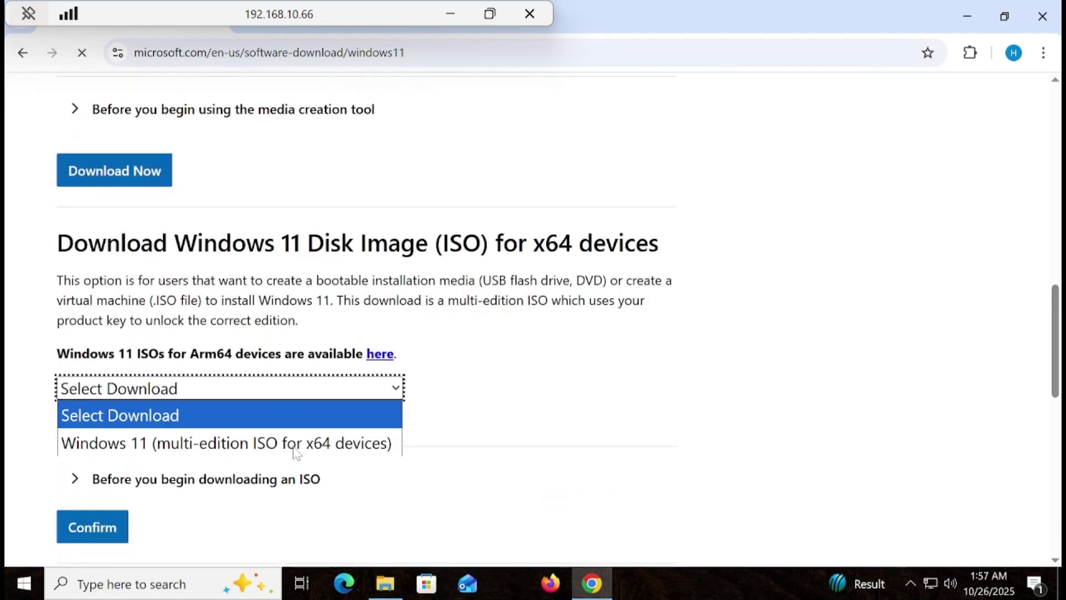
left_click(294, 444)
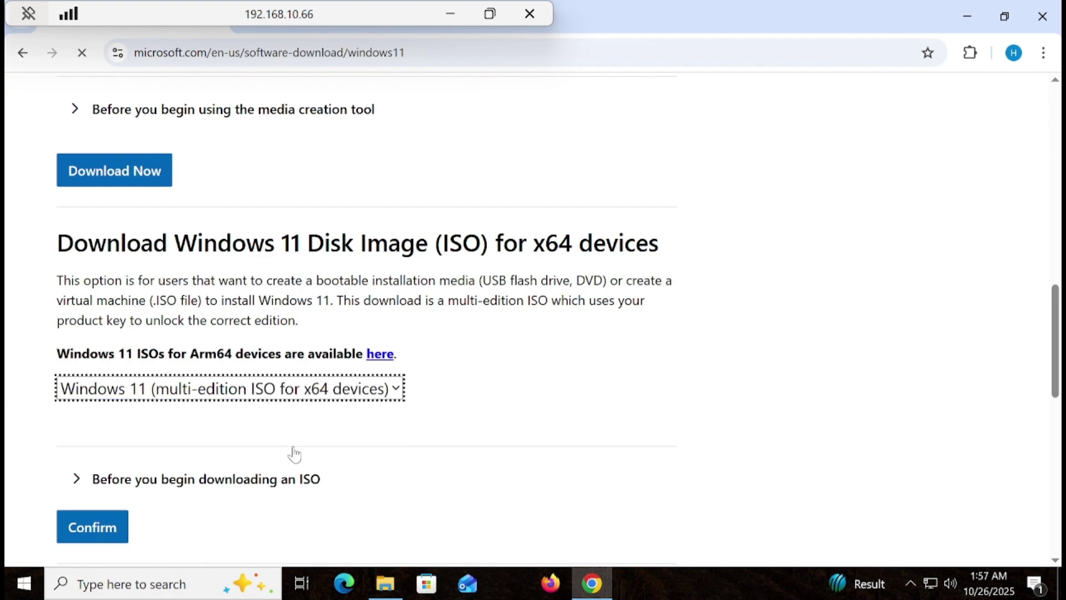
left_click(122, 528)
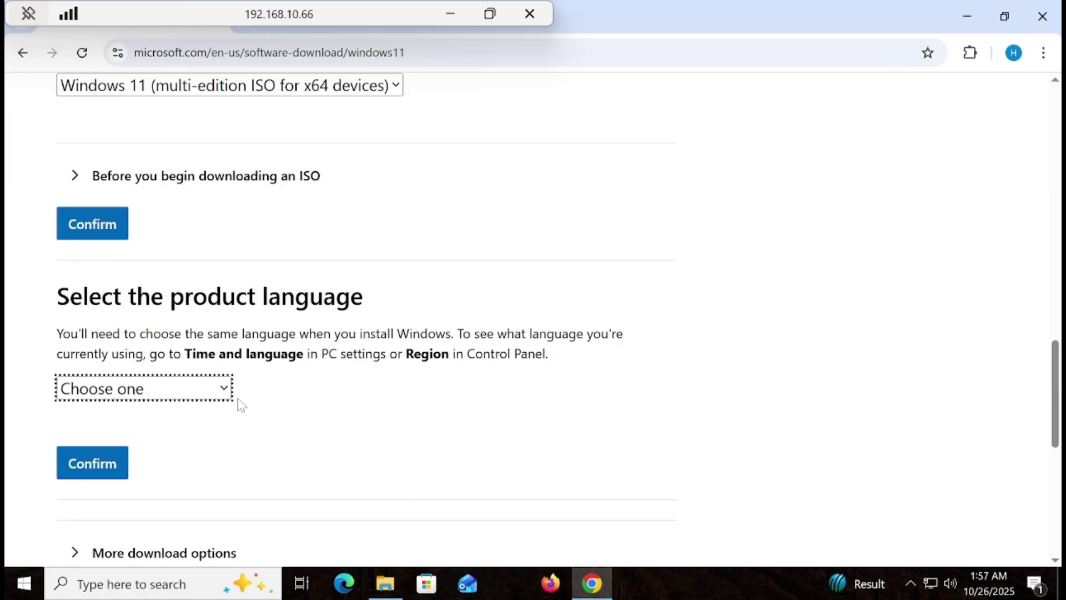
Run dism /online /get-intl in a normal Command Prompt, hit Error 740, and close it
left_click(21, 591)
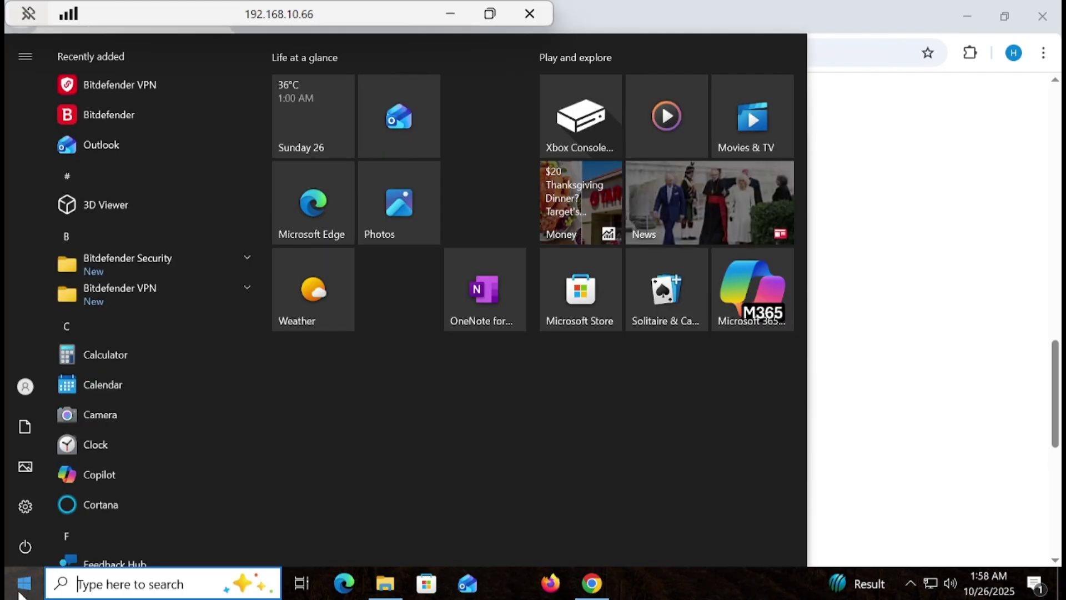
type("cmd")
key("Escape")
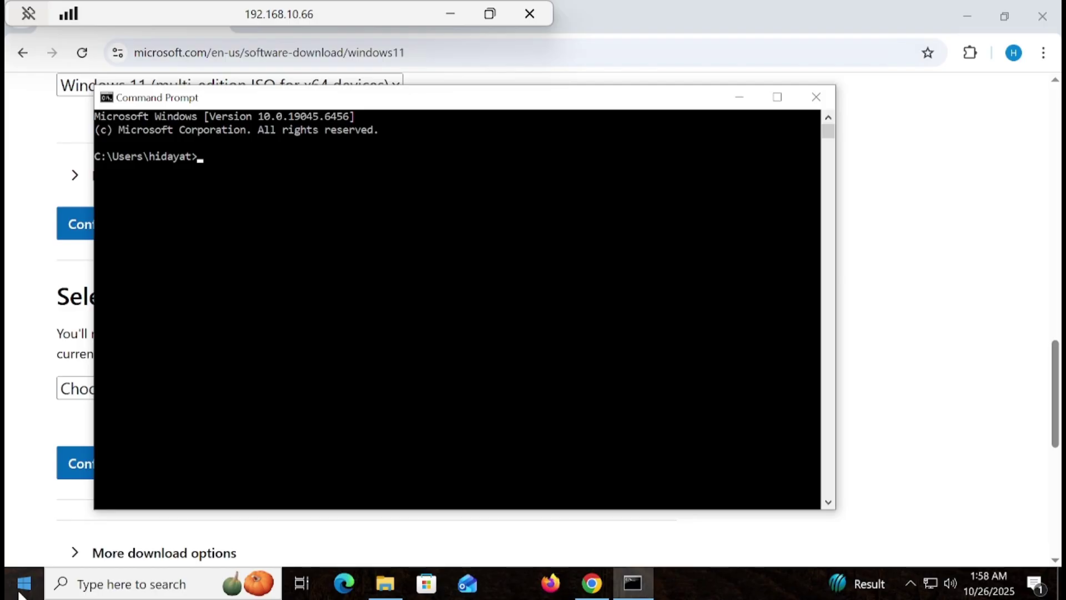
type("dism ")
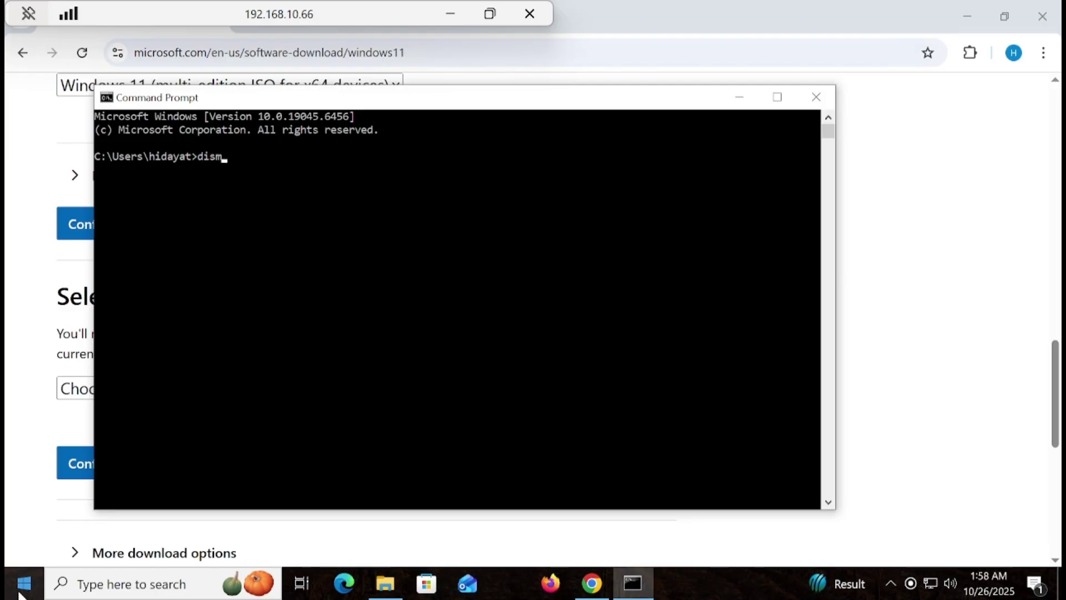
type("/online /get-i")
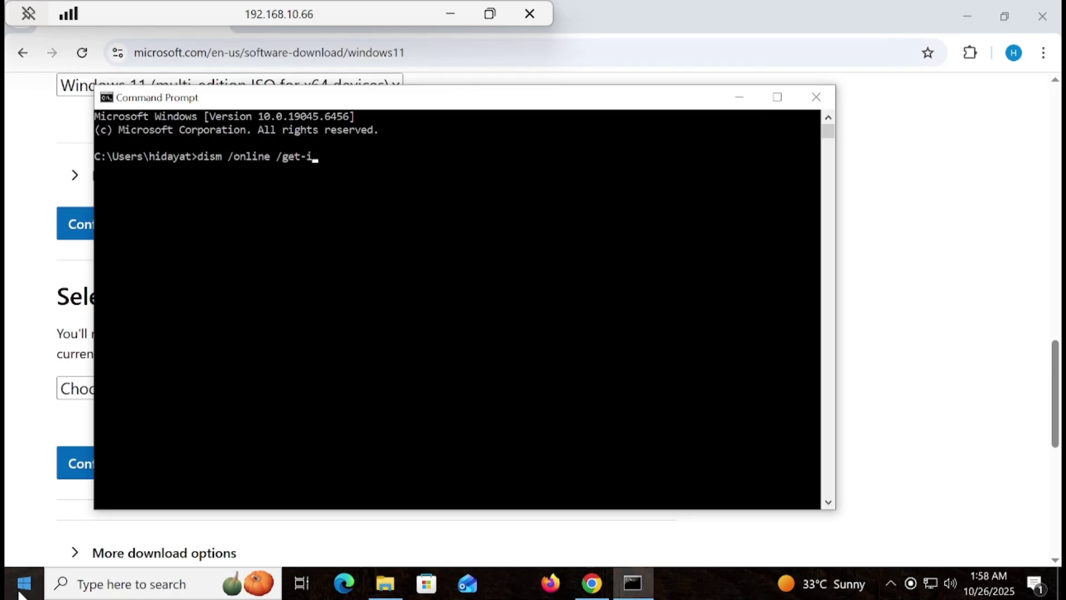
type("ntl")
key("Return")
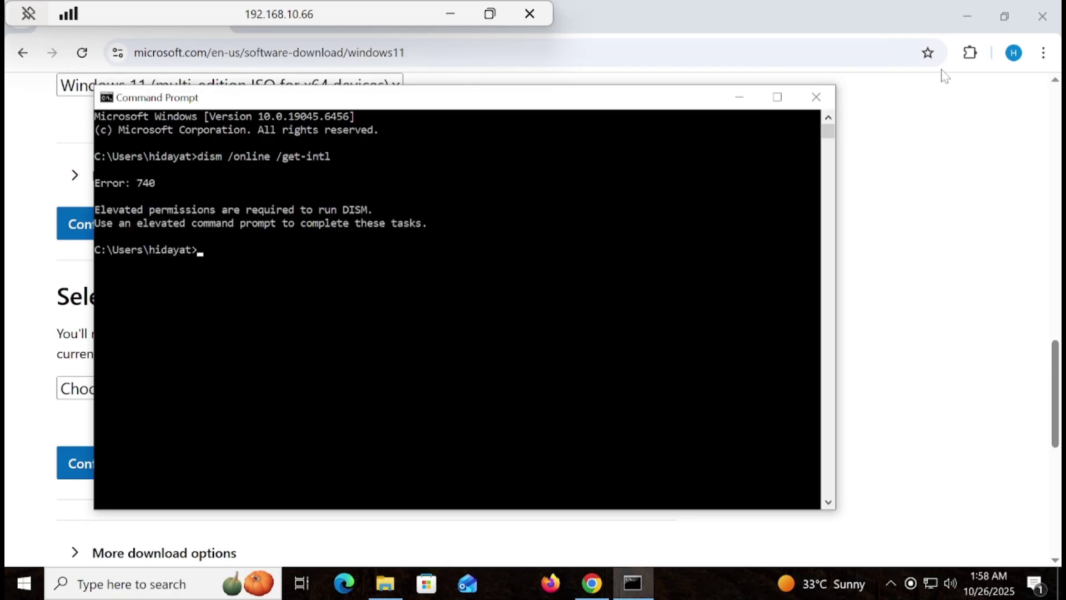
left_click(816, 98)
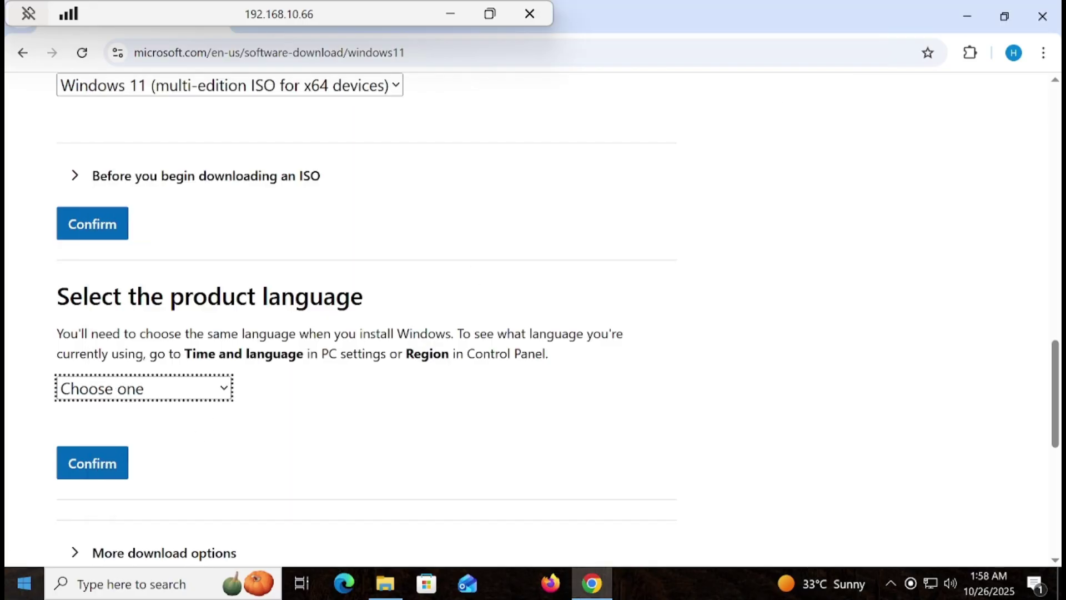
left_click(20, 594)
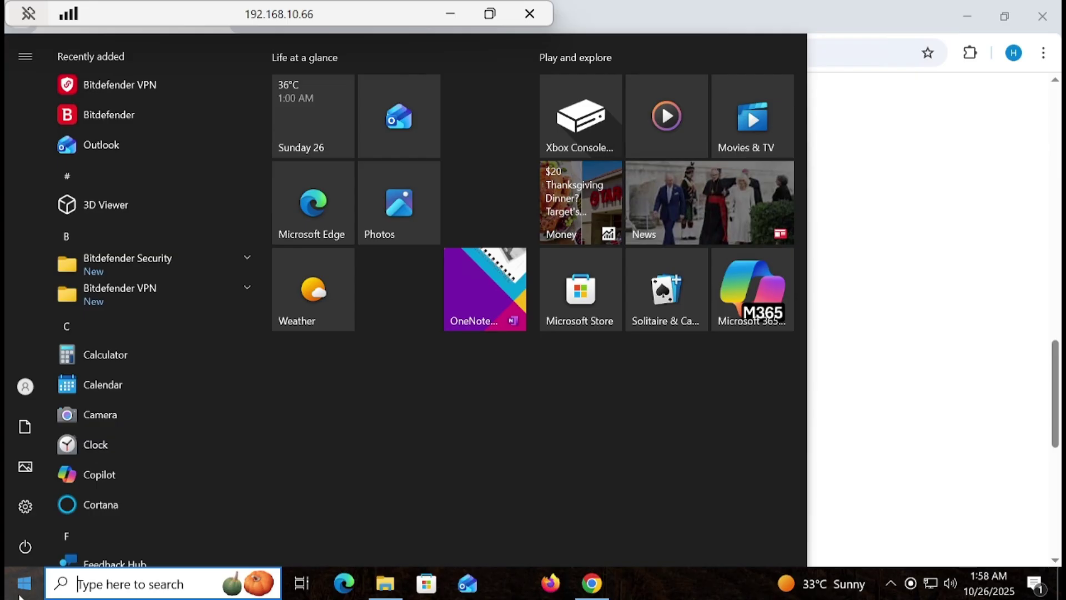
Run dism /online /get-intl as administrator, confirming en-US as UI and installed language
type("cmd")
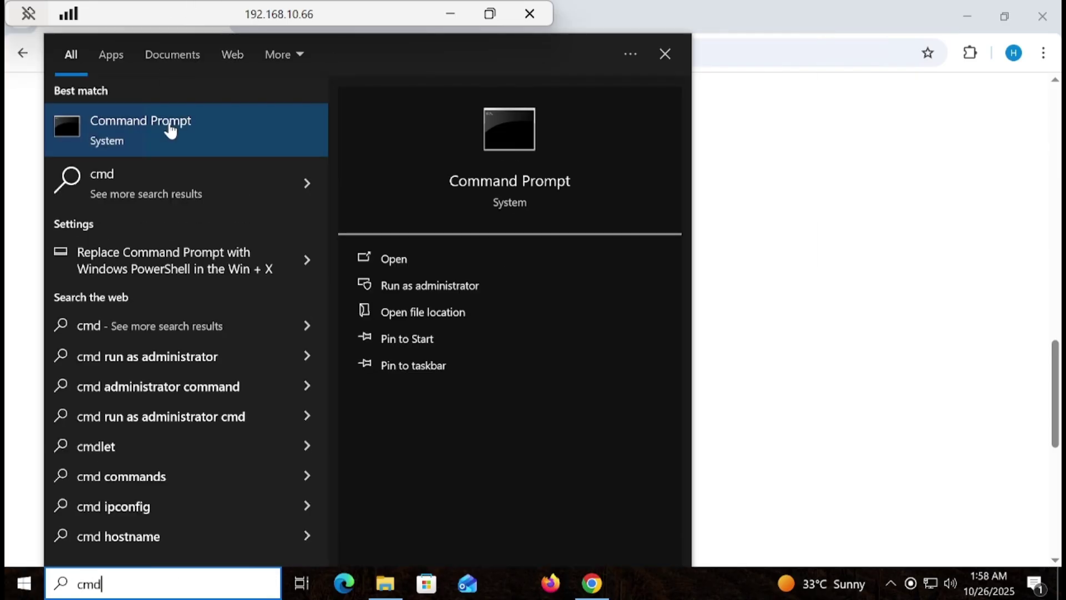
right_click(171, 129)
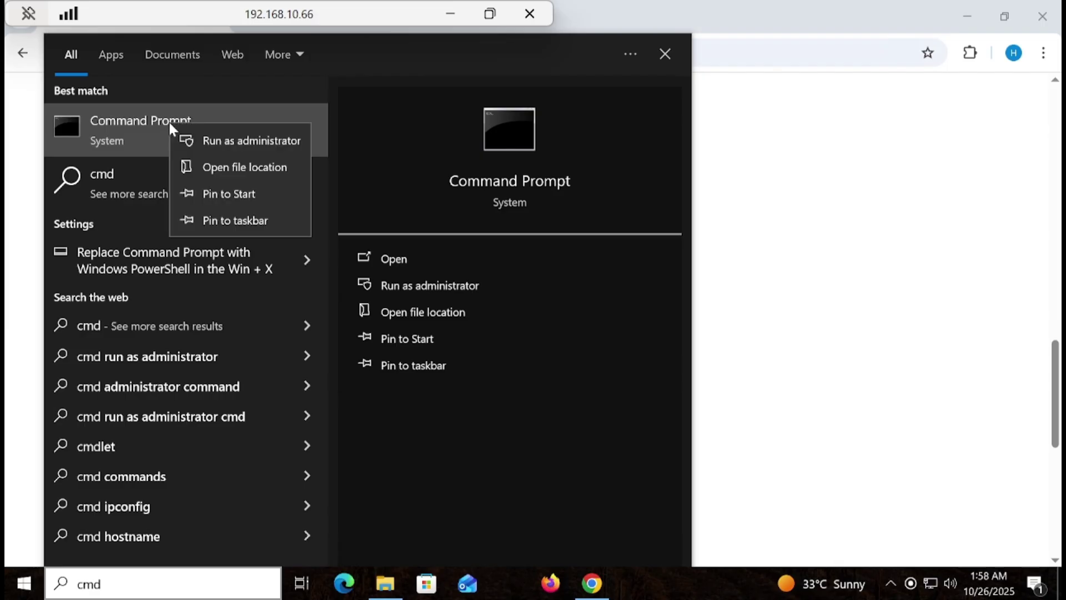
left_click(211, 140)
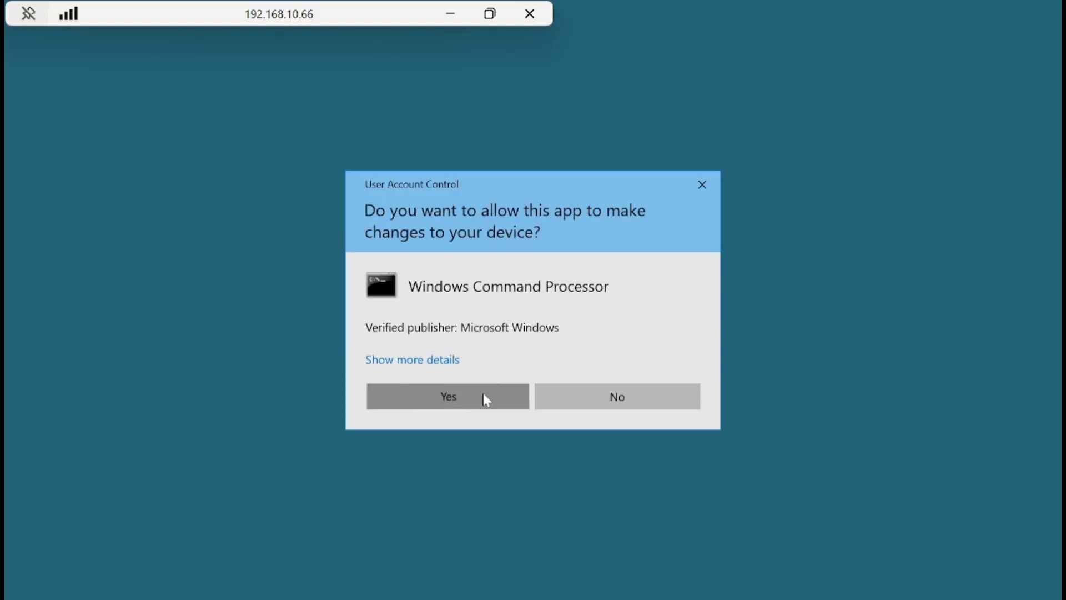
left_click(483, 398)
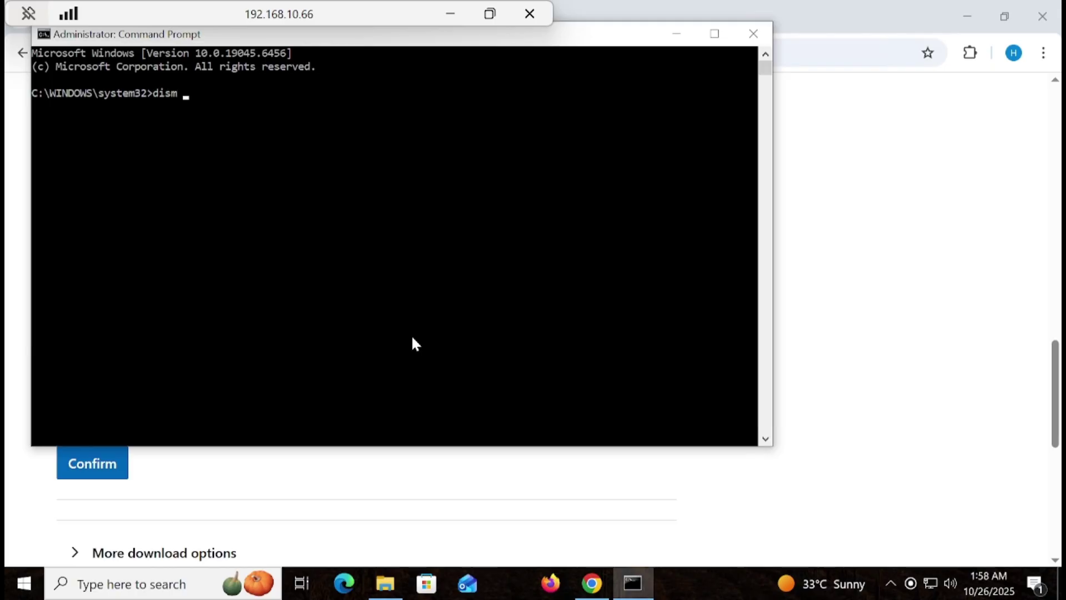
type("dism /online /get")
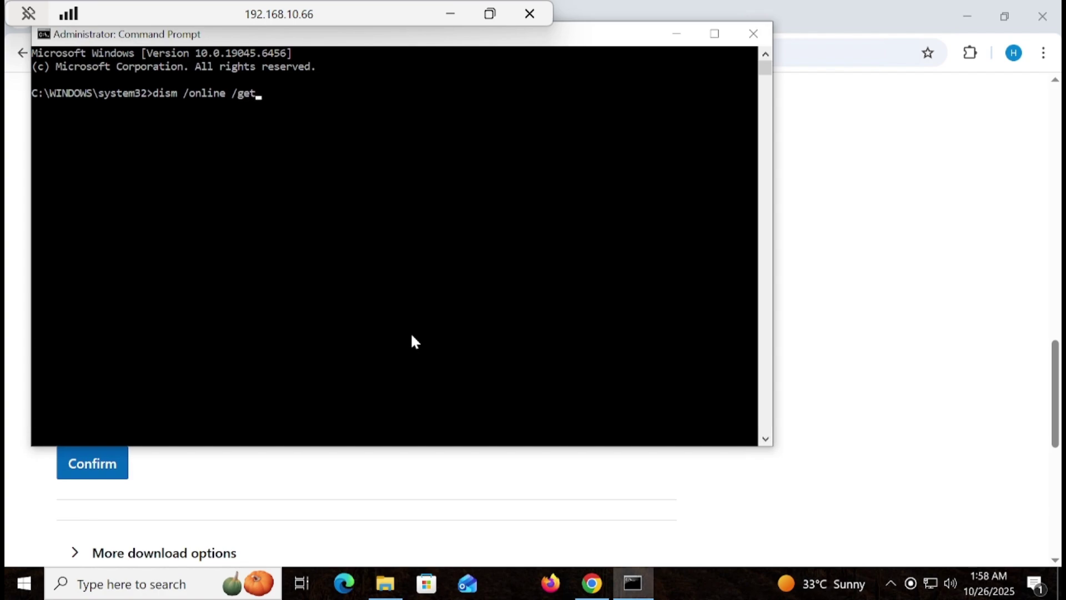
type("-intl")
key("Return")
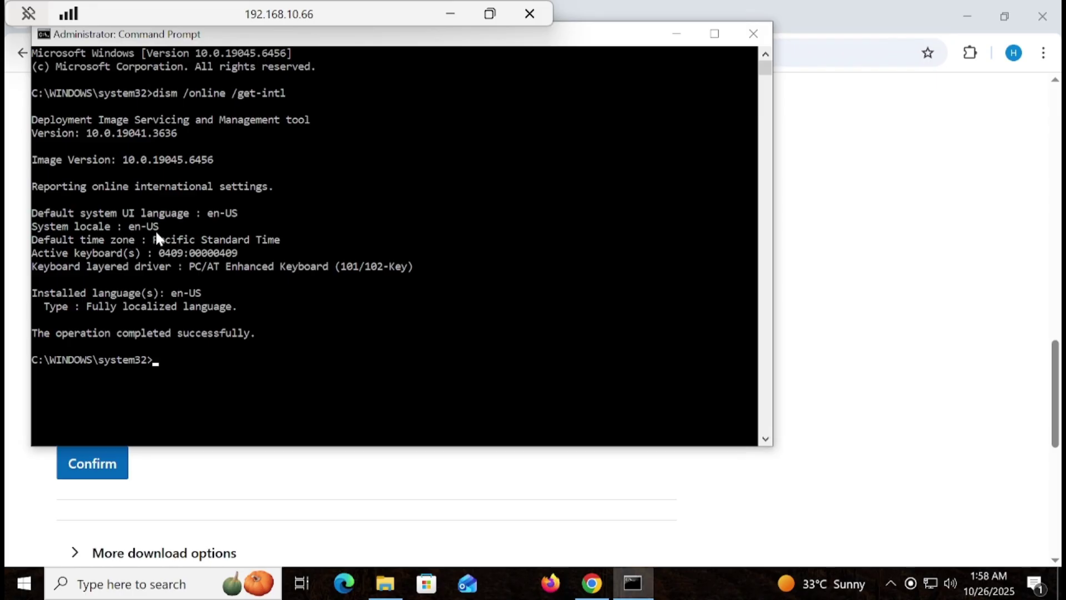
Confirm English (United States) as the product language and start the 64-bit ISO download
left_click(676, 34)
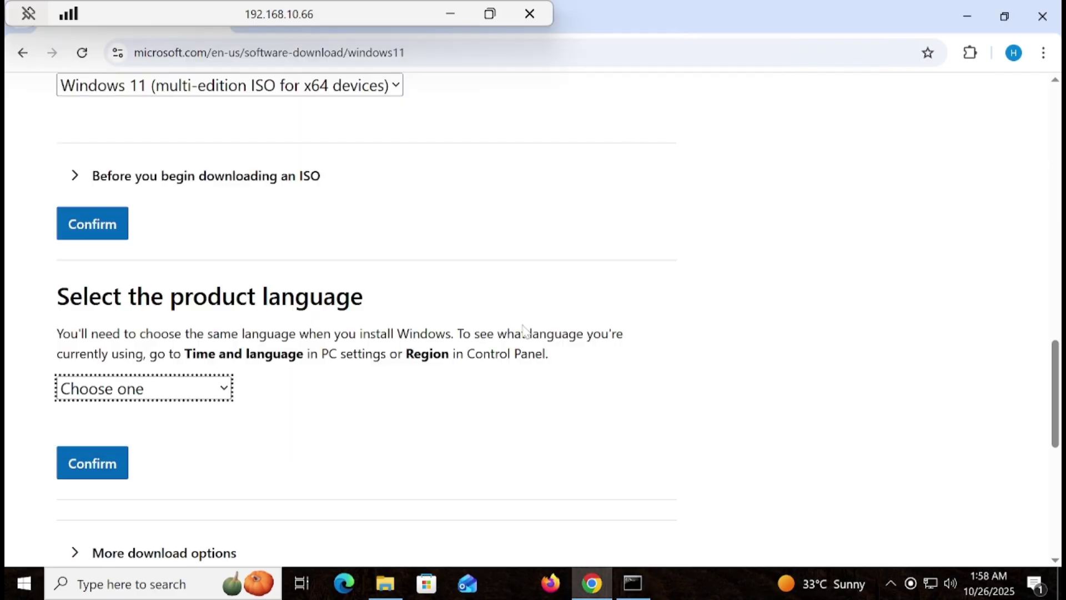
left_click(120, 390)
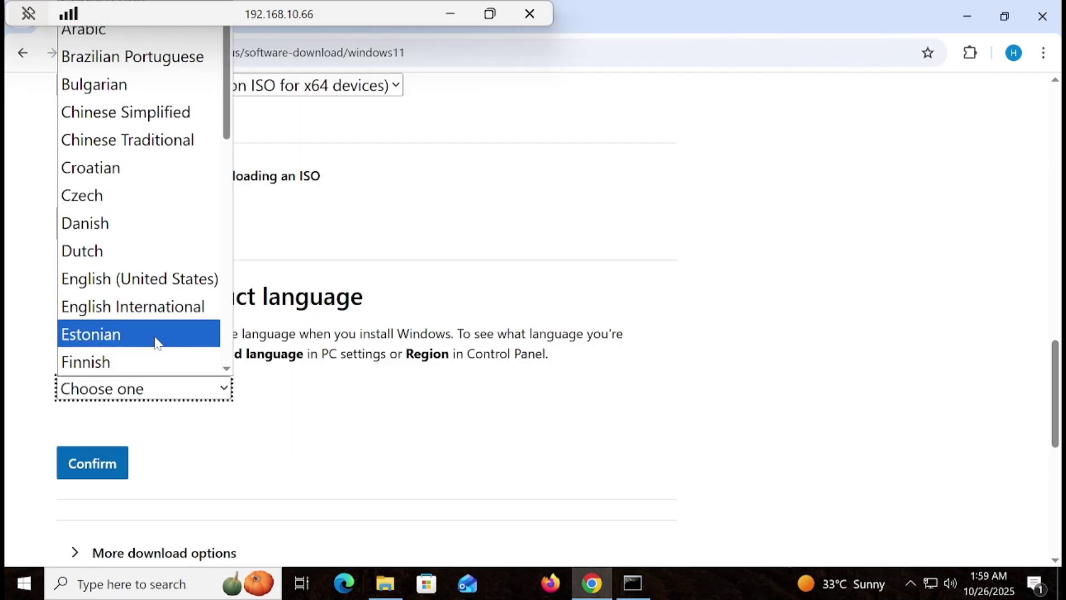
left_click(183, 279)
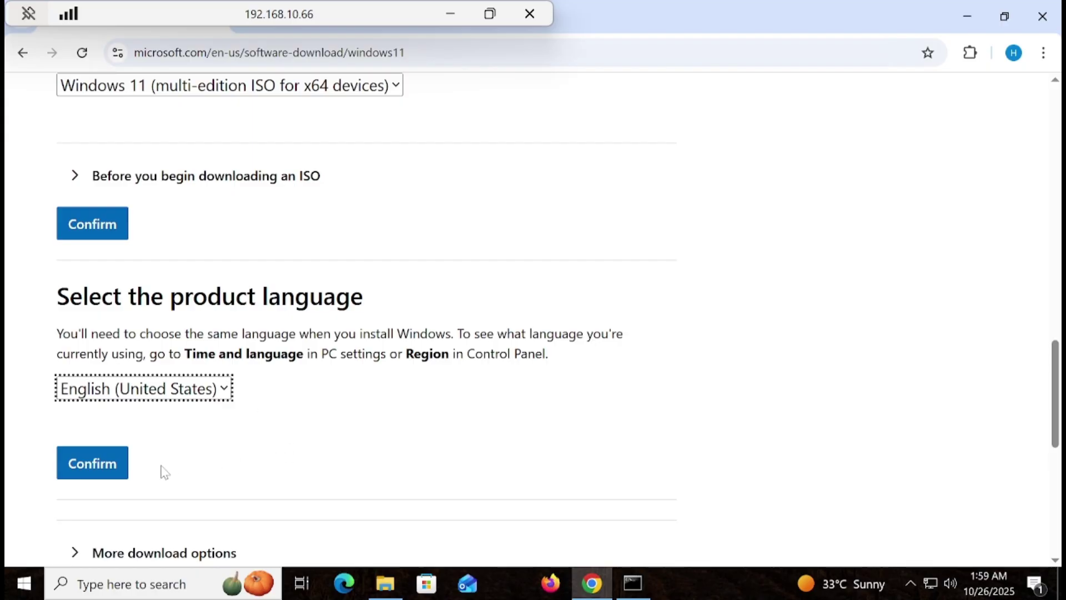
left_click(93, 473)
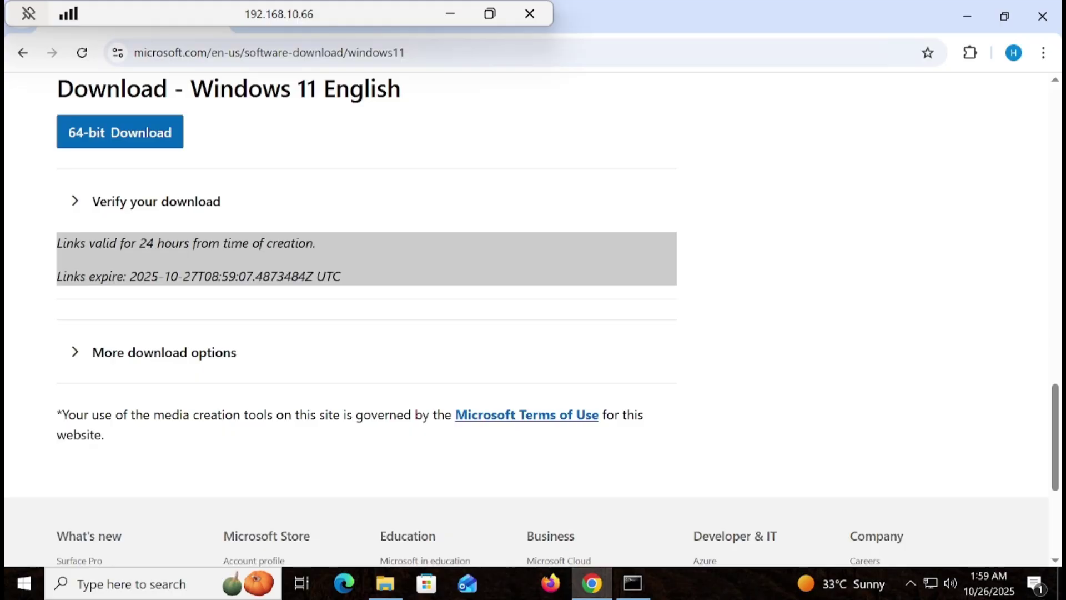
left_click(154, 134)
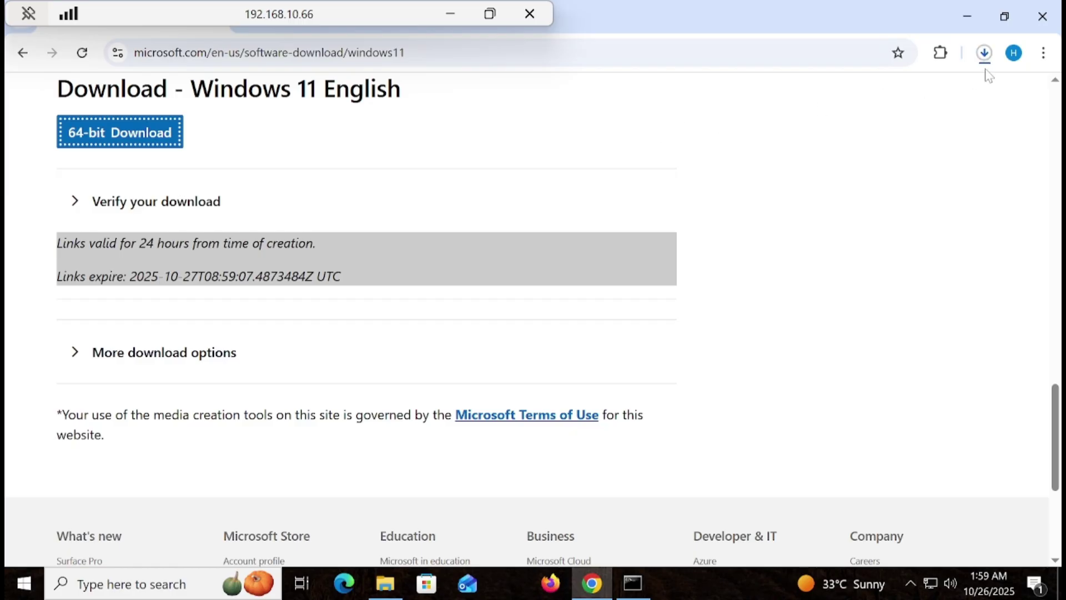
Pause and cancel the duplicate Windows 11 ISO download in Chrome's downloads list
left_click(984, 53)
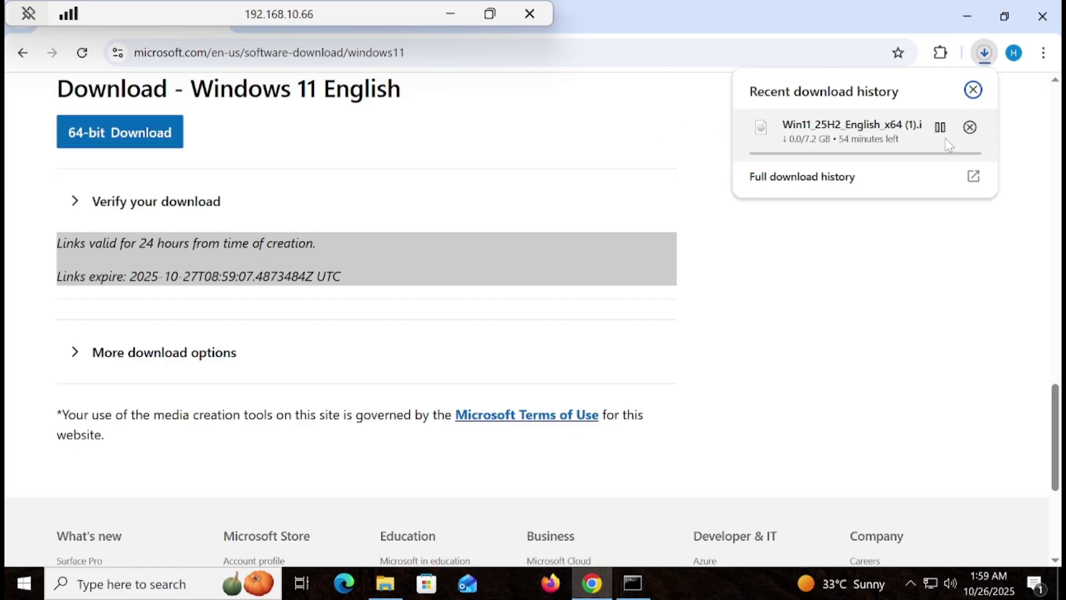
left_click(940, 127)
left_click(970, 127)
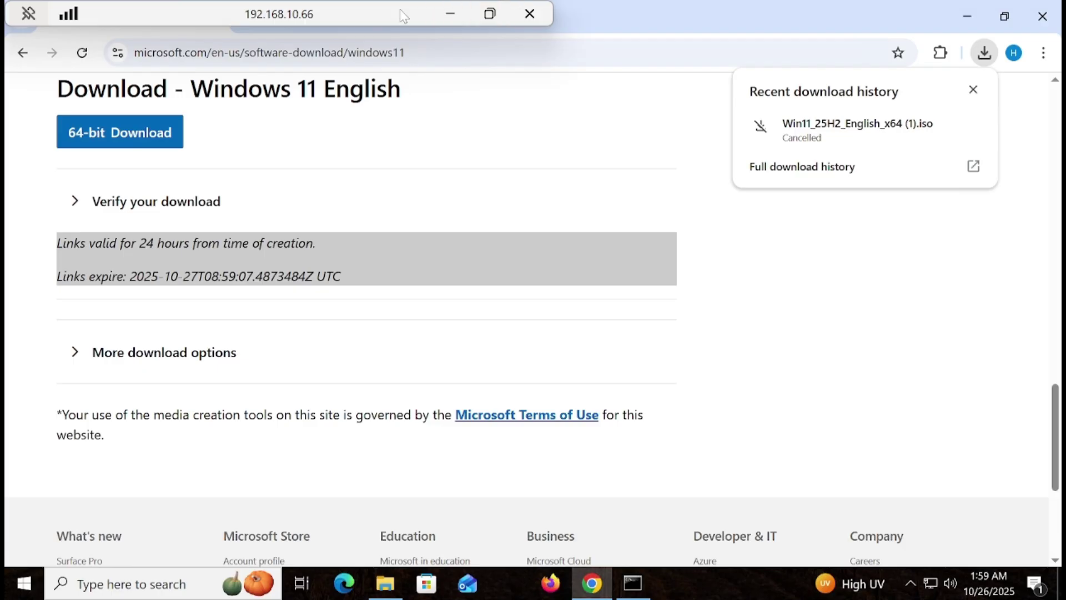
Verify Win11_25H2_English_x64.iso already sits in the Downloads folder, then minimize the folder
left_click_drag(404, 14, 701, 21)
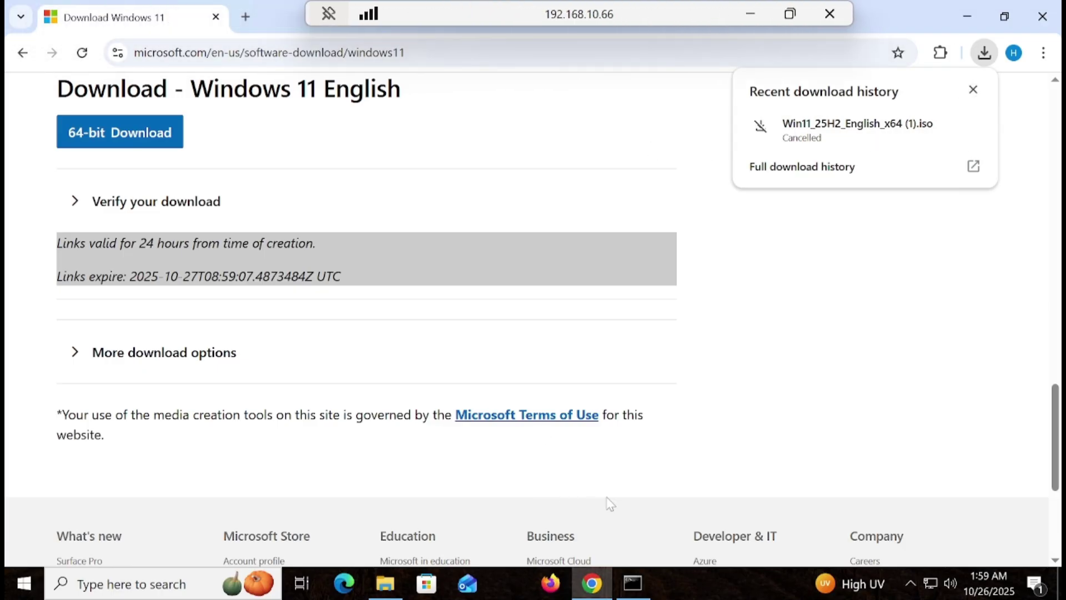
left_click(388, 584)
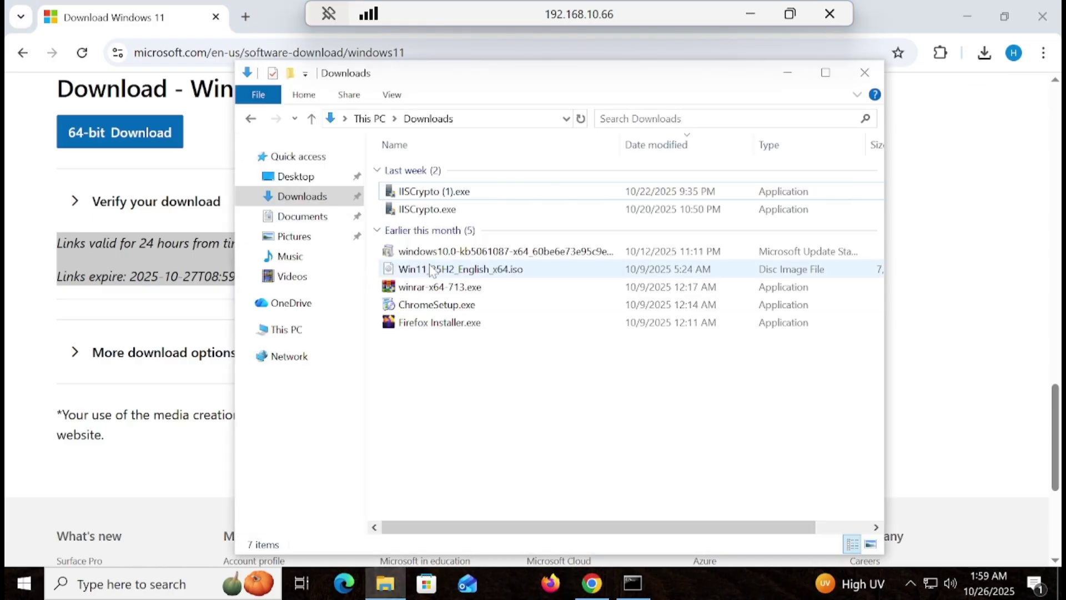
left_click(438, 270)
left_click(788, 72)
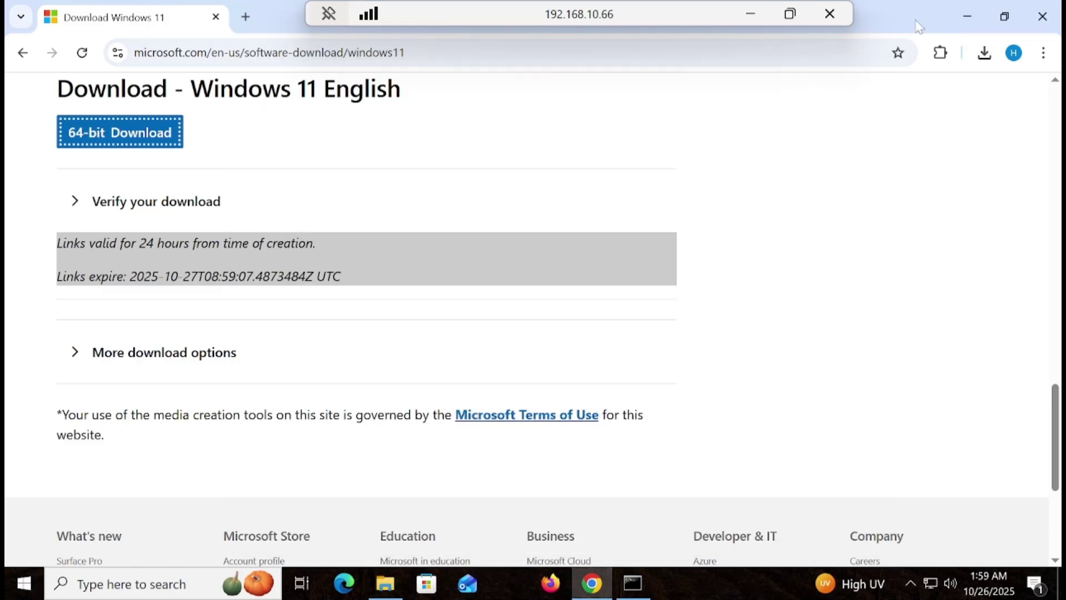
left_click(966, 17)
In a new tab, search Google for 'flyobe' to find the FlyOOBE repository
left_click(245, 17)
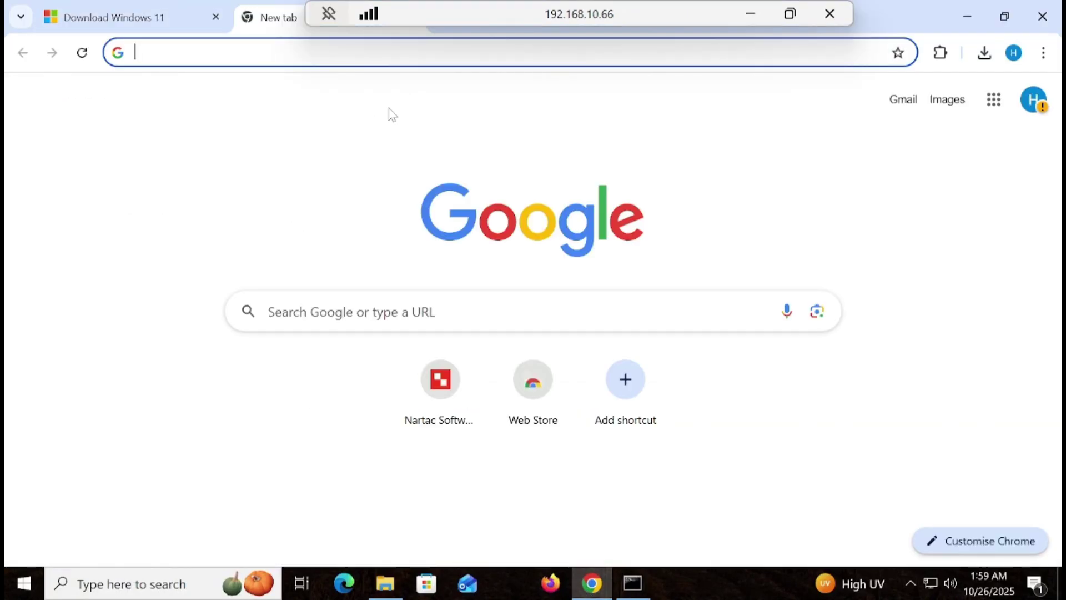
type("git")
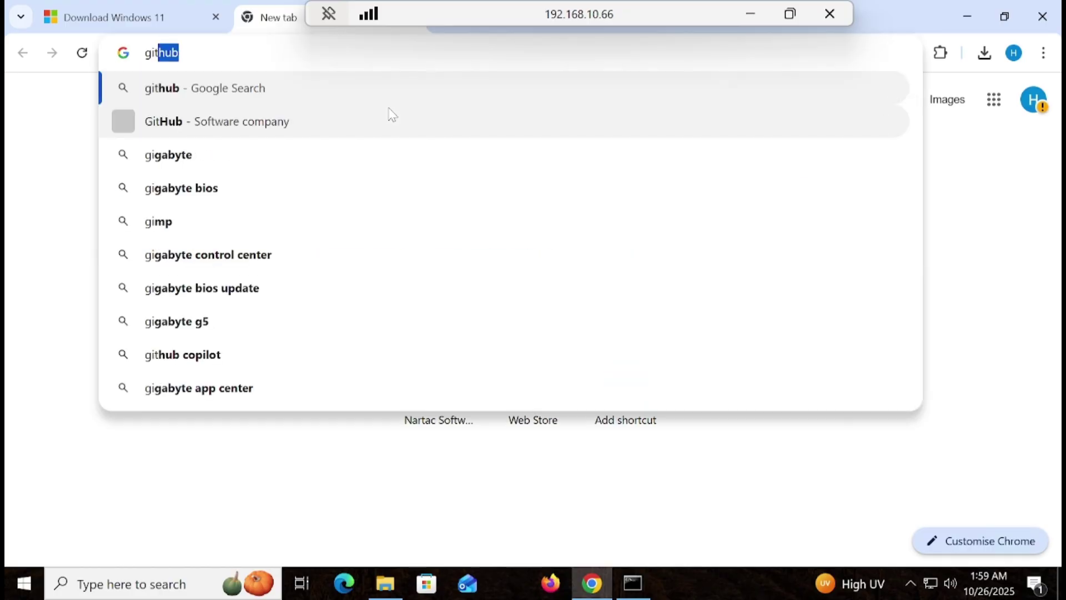
key("BackSpace")
key("BackSpace")
key("BackSpace")
key("BackSpace")
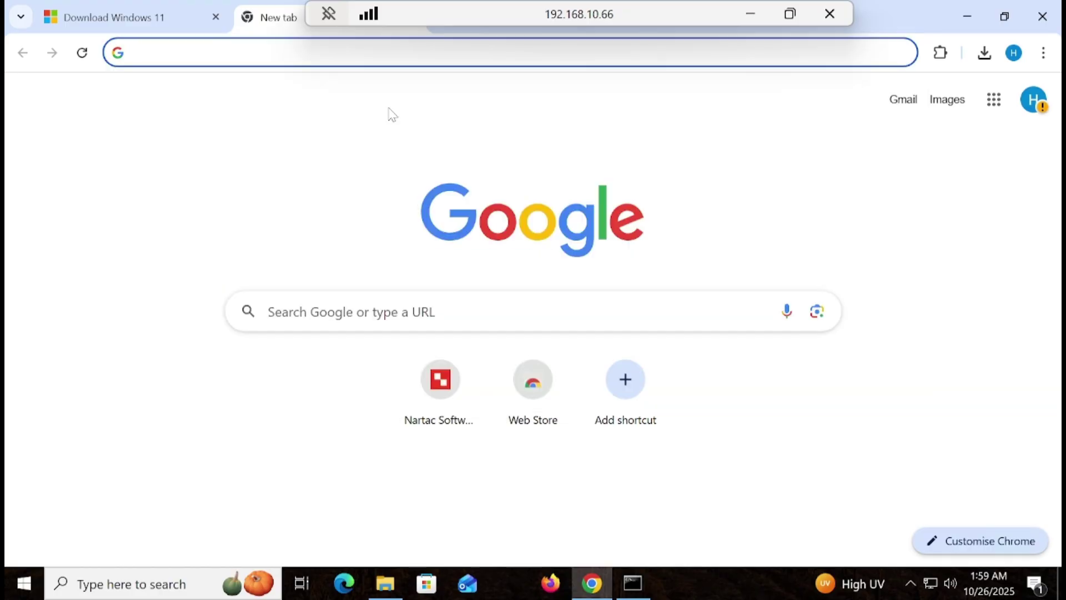
type("floy")
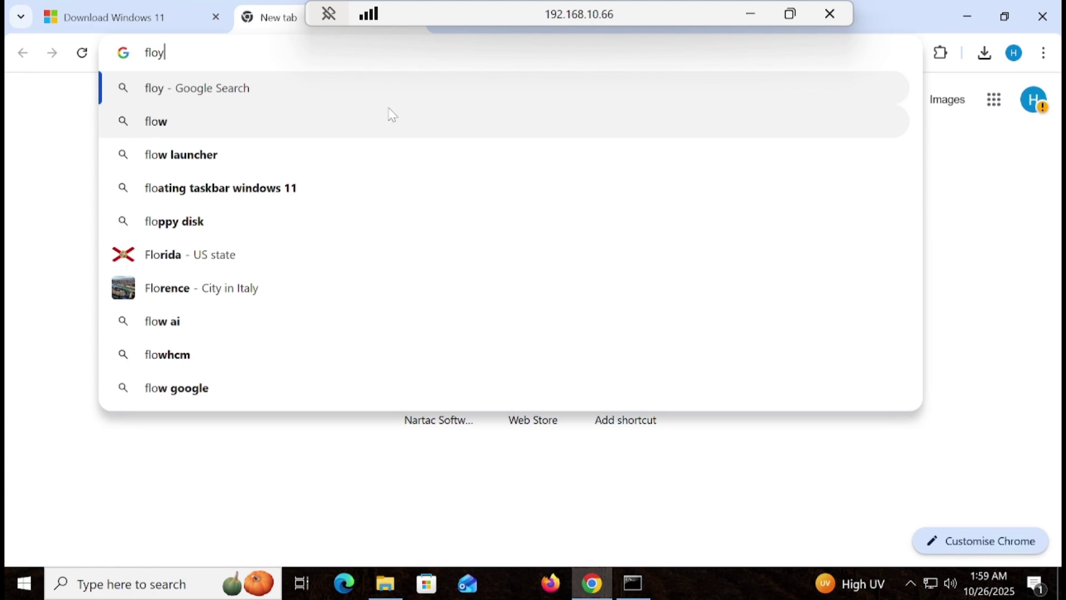
key("BackSpace")
key("BackSpace")
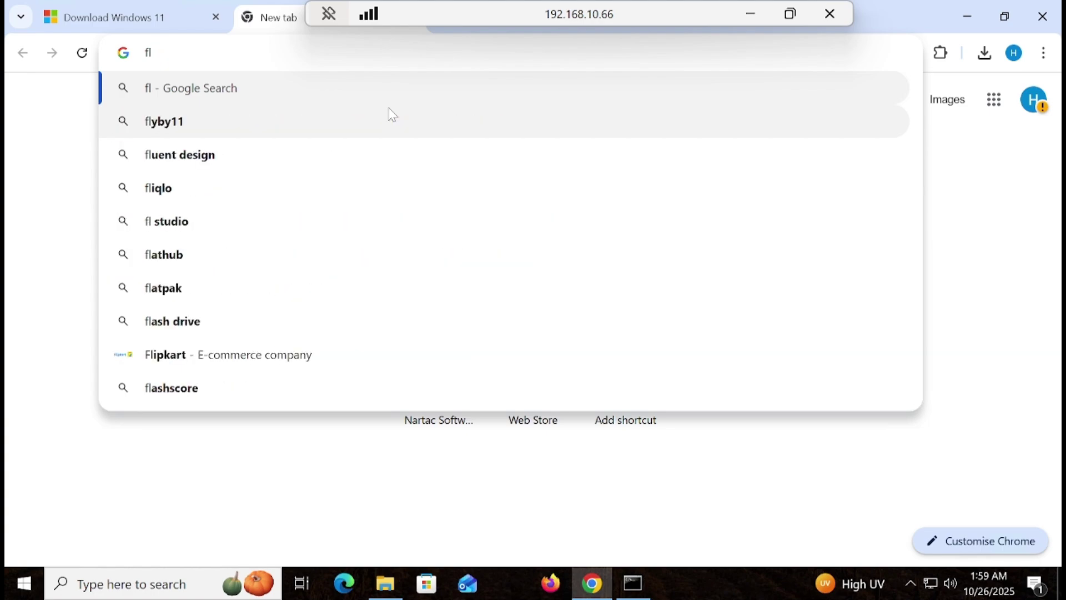
type("yobe")
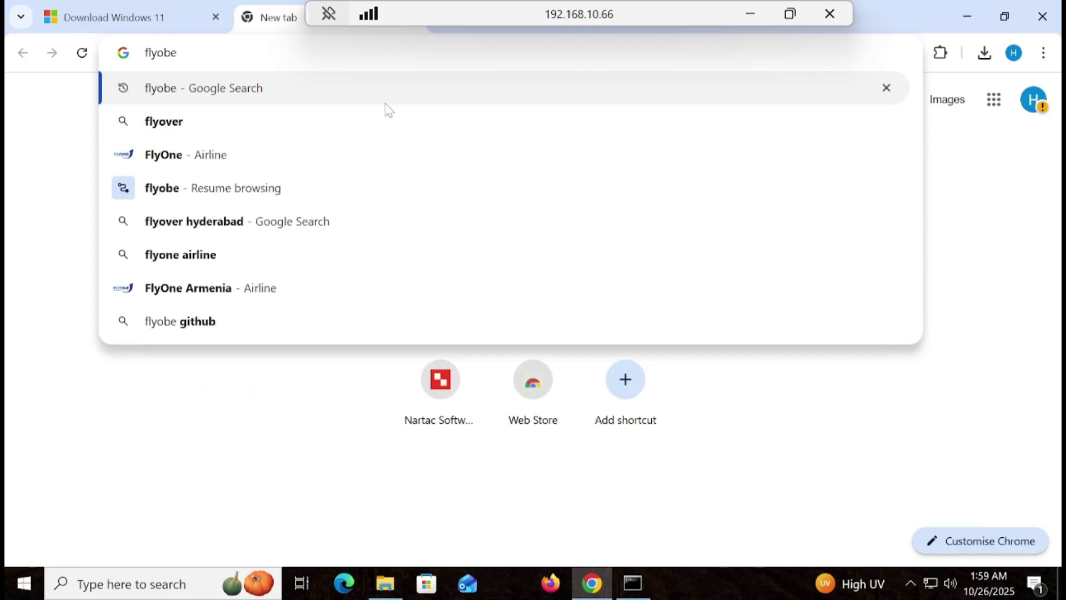
key("Return")
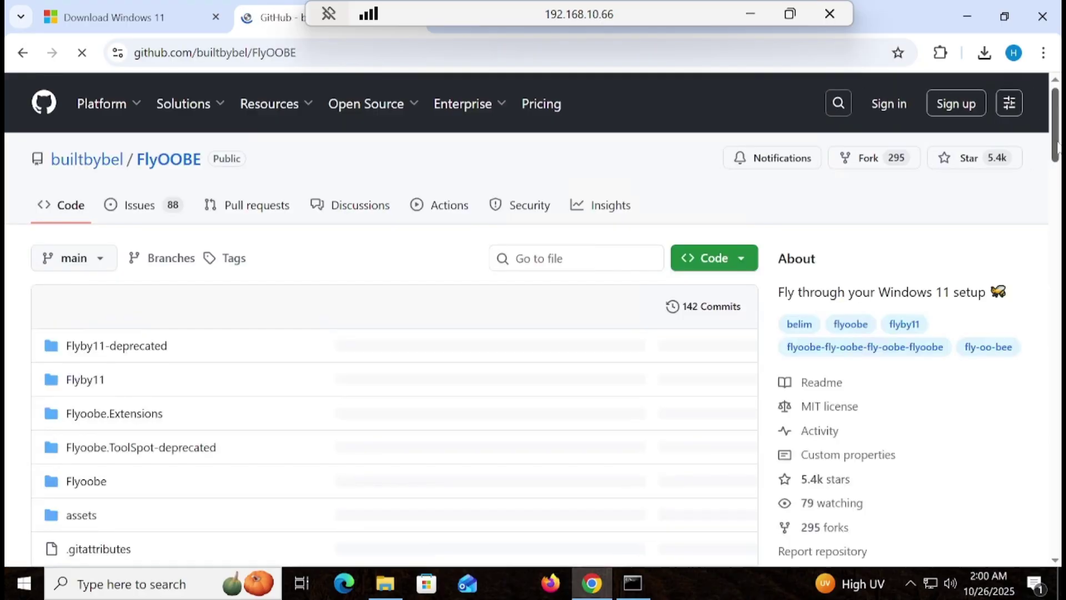
Follow the README's Download FlyOOBE link and download FlyOOBE-win-1.40.zip from the 1.40 release
left_click_drag(1057, 145, 969, 330)
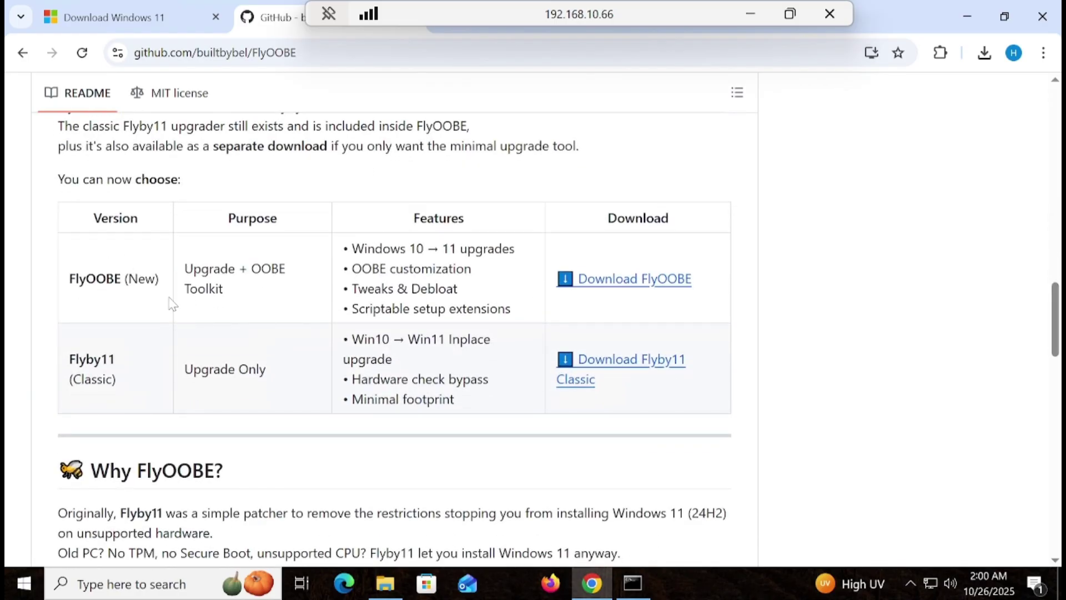
left_click(636, 282)
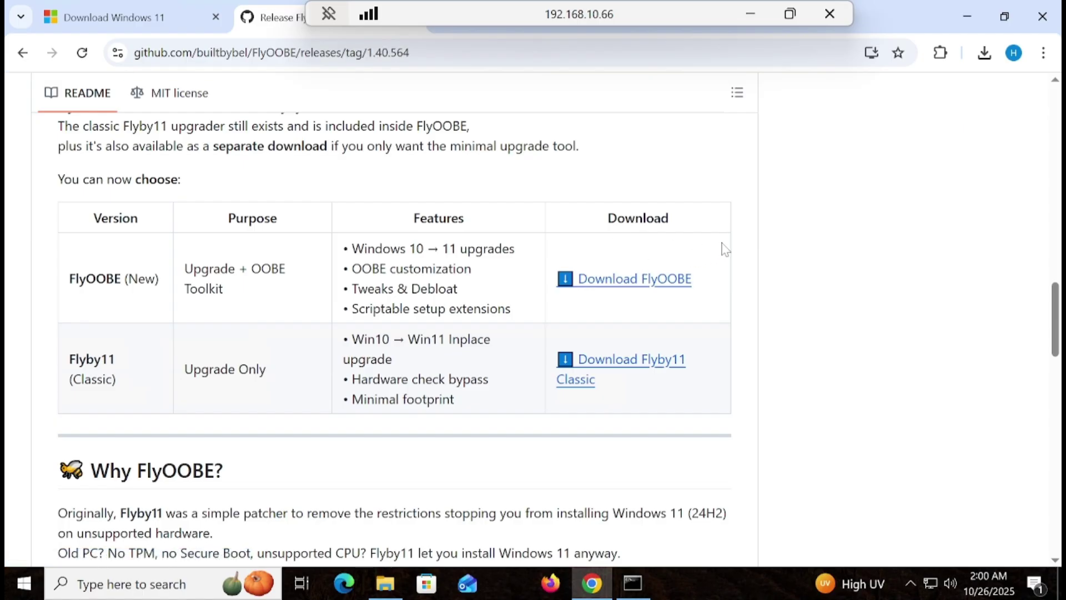
left_click_drag(1057, 134, 1059, 491)
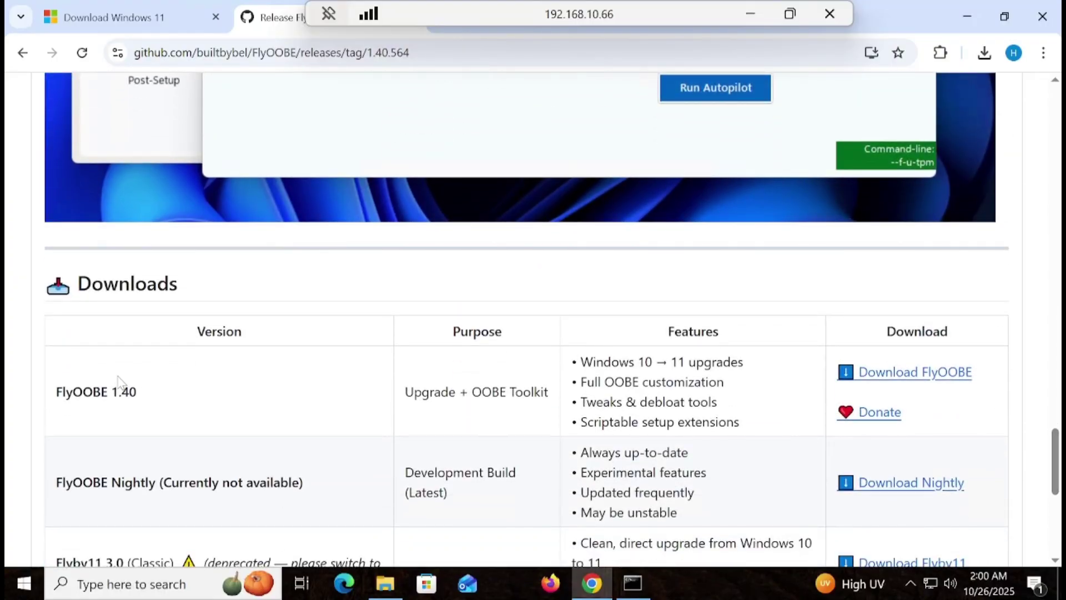
left_click(906, 373)
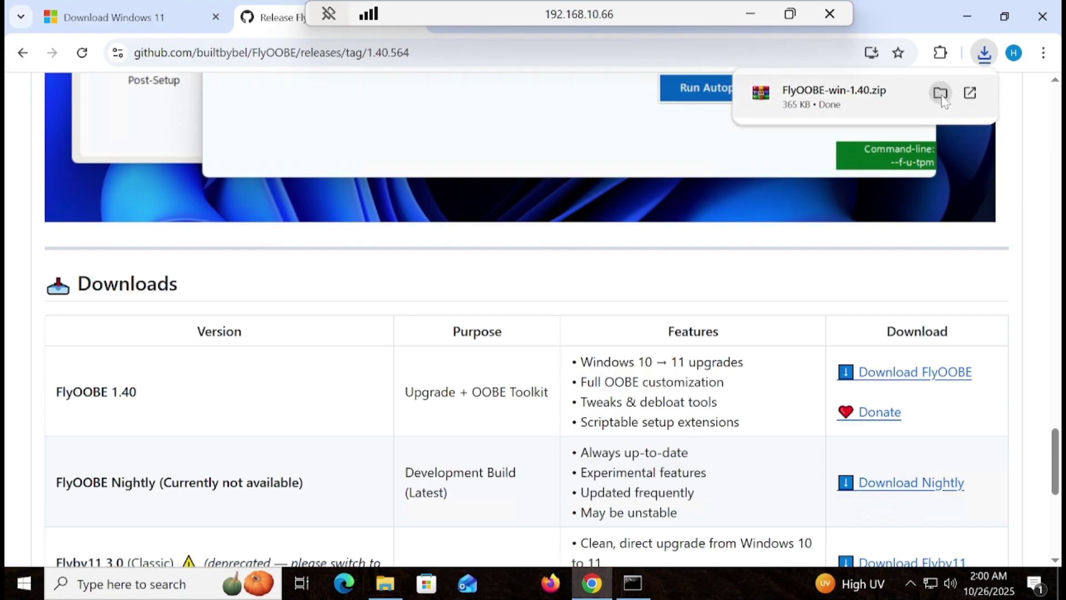
Cut FlyOOBE-win-1.40.zip from the Downloads folder
left_click(940, 93)
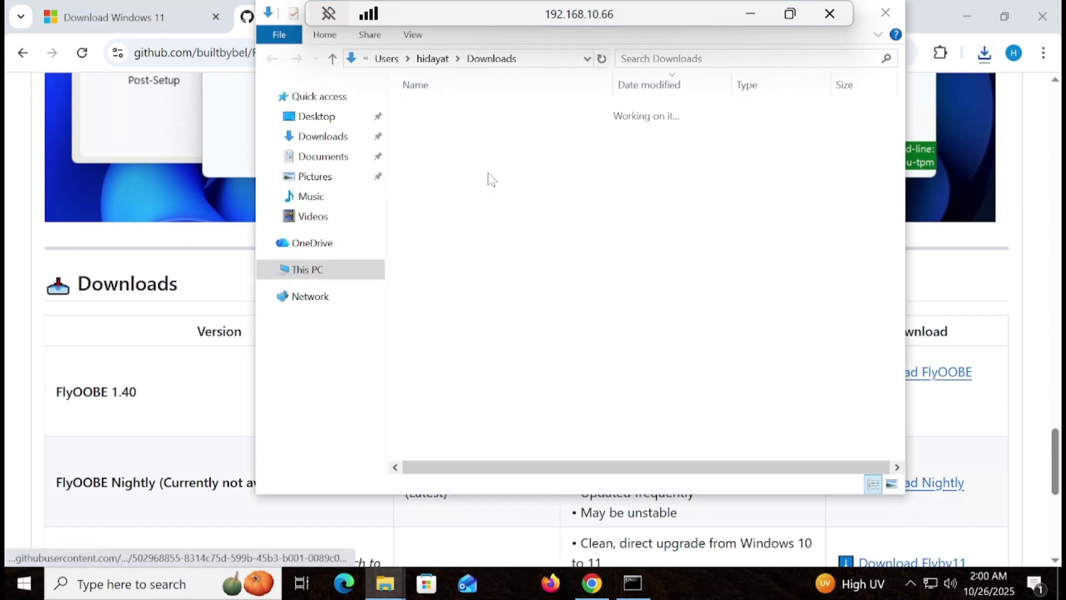
right_click(442, 136)
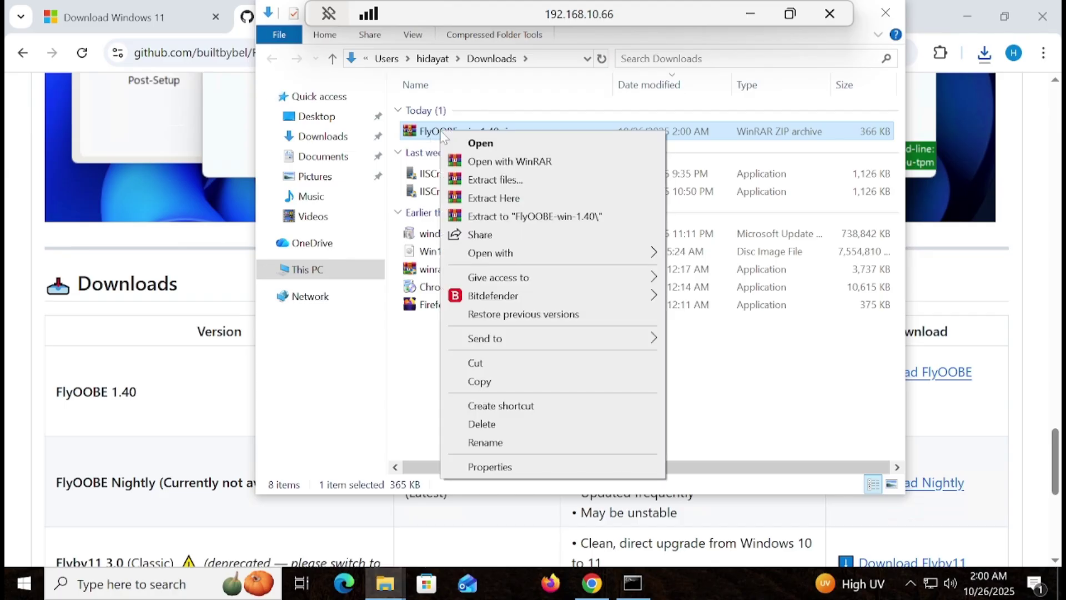
left_click(490, 364)
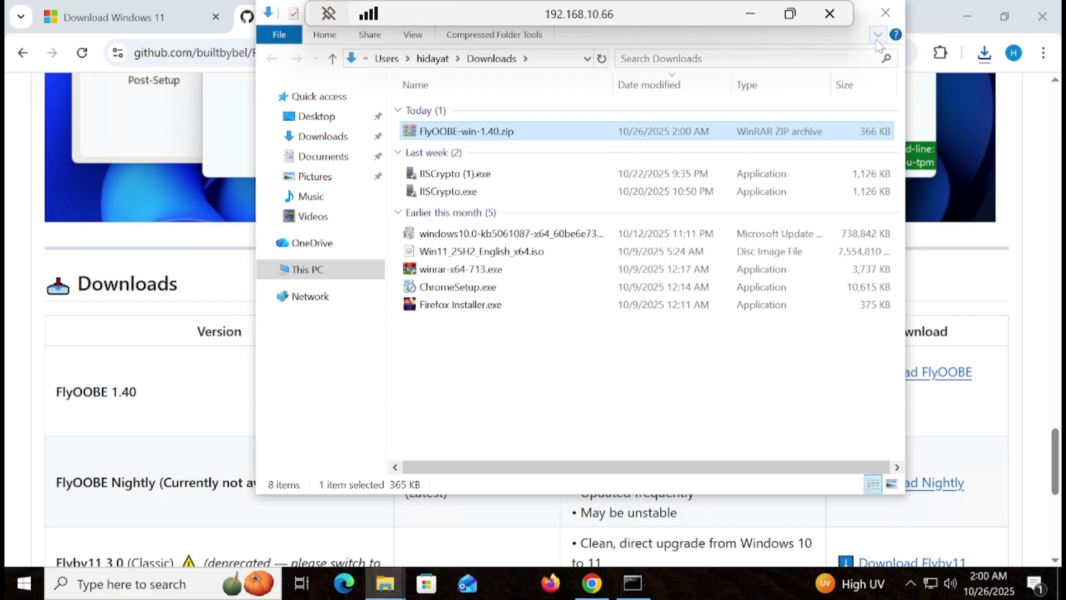
left_click(885, 12)
left_click(975, 13)
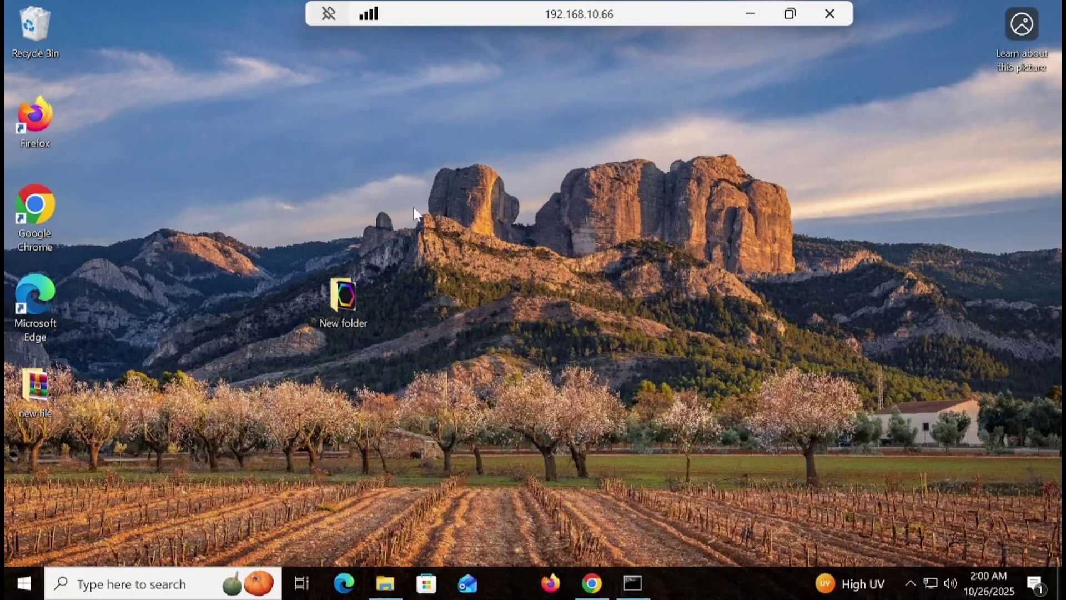
Create New folder (2) on the desktop and open it
right_click(235, 125)
mouse_move(315, 249)
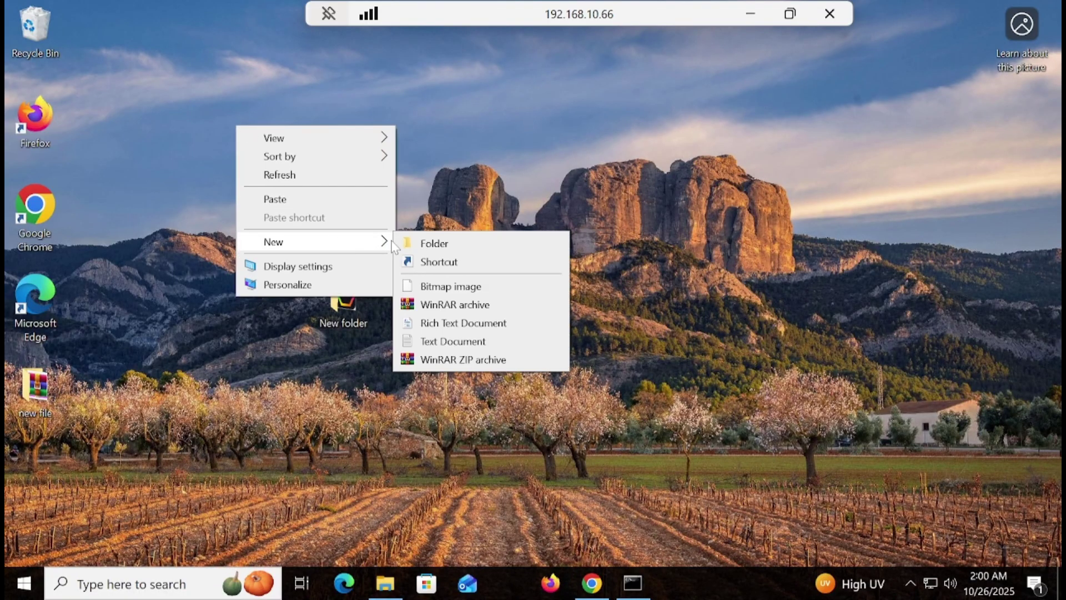
left_click(433, 242)
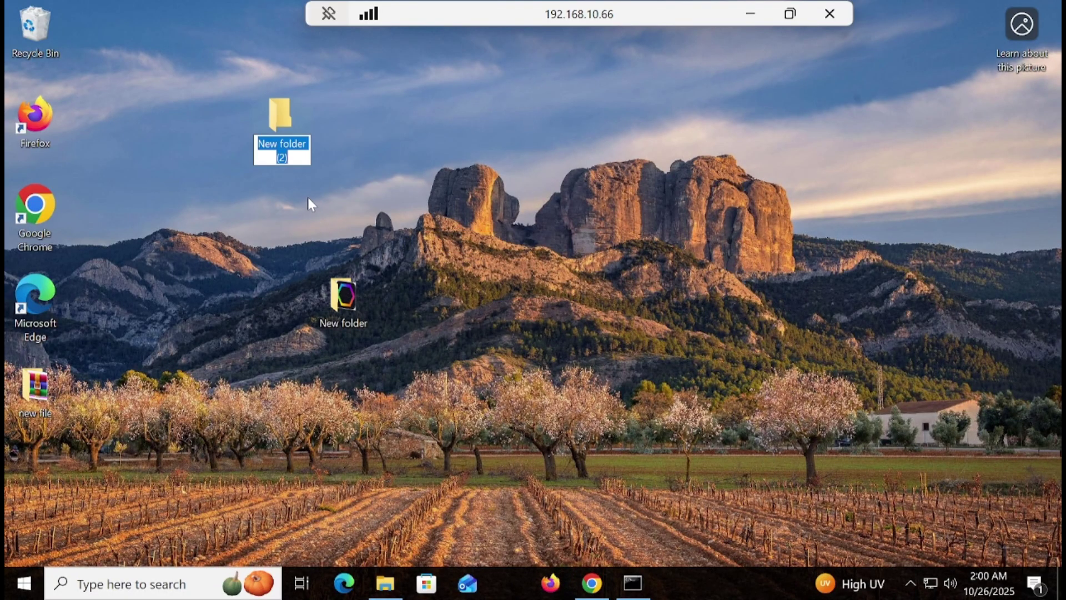
left_click(272, 120)
double_click(269, 115)
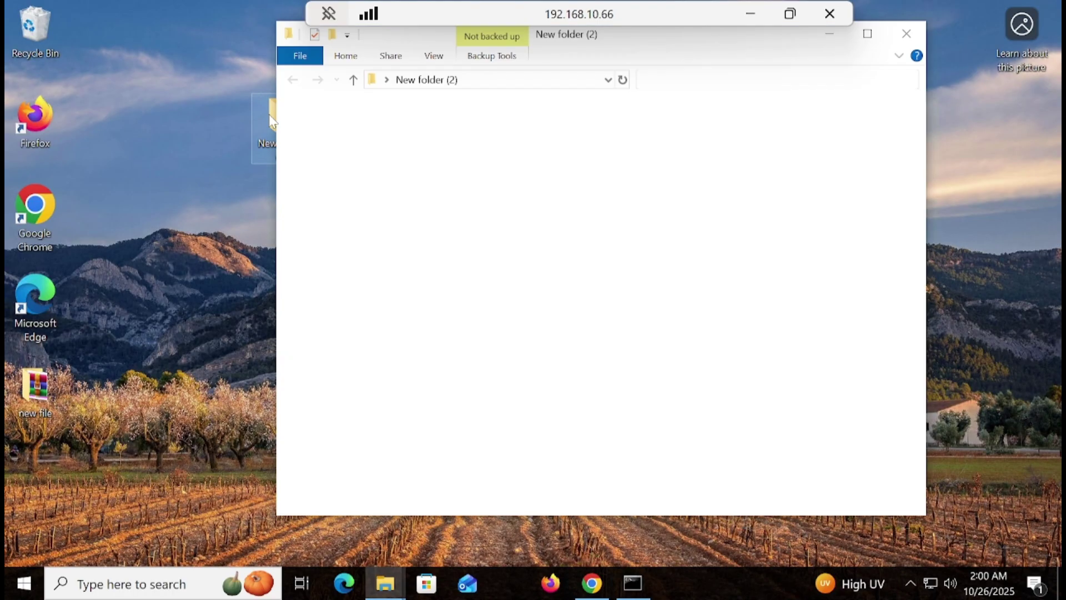
Paste the FlyOOBE zip into New folder (2) and extract it there with Extract Here
right_click(476, 167)
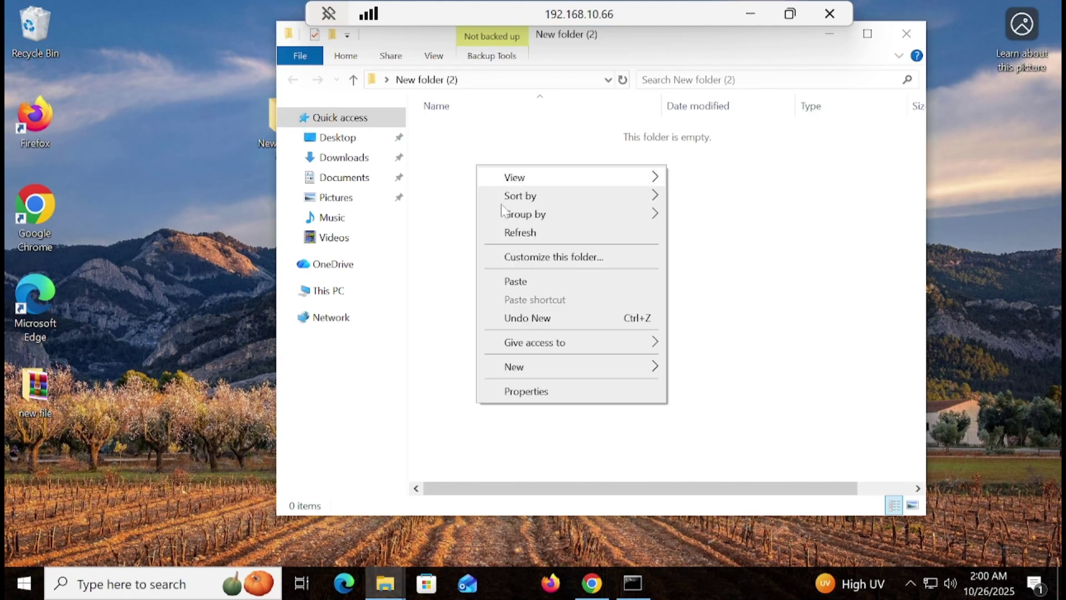
left_click(516, 281)
right_click(459, 138)
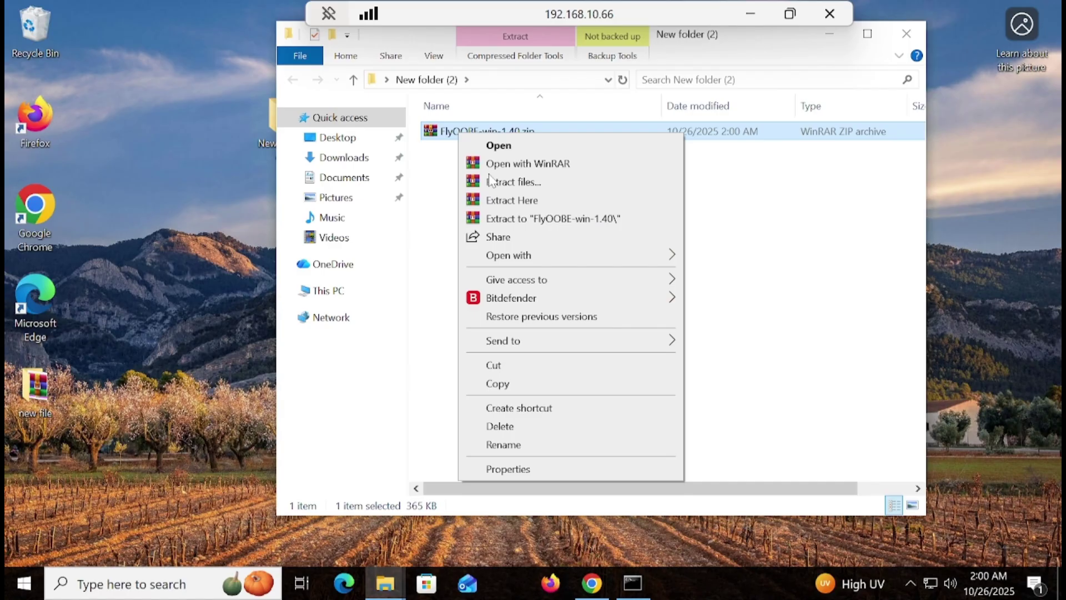
left_click(547, 200)
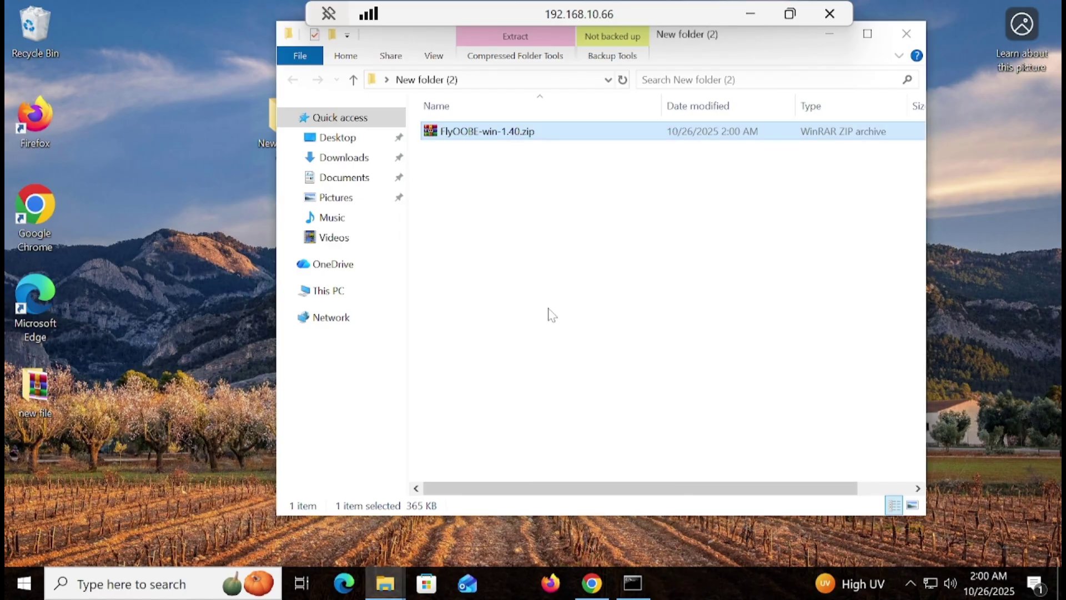
right_click(471, 169)
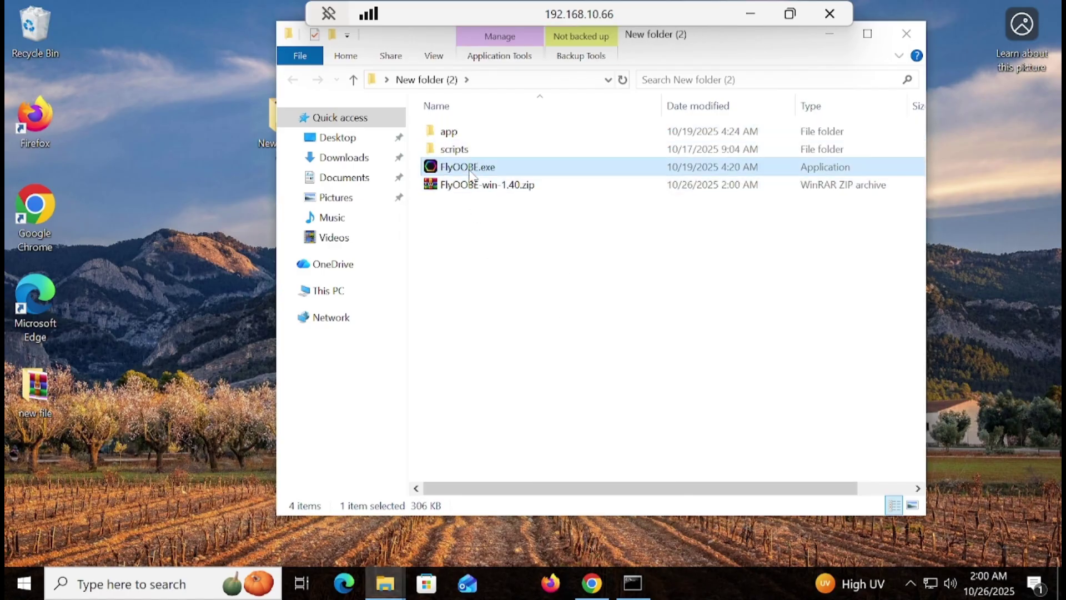
Run FlyOOBE.exe as administrator past SmartScreen and UAC, then launch the Windows 11 Upgrade Assistant
left_click(527, 196)
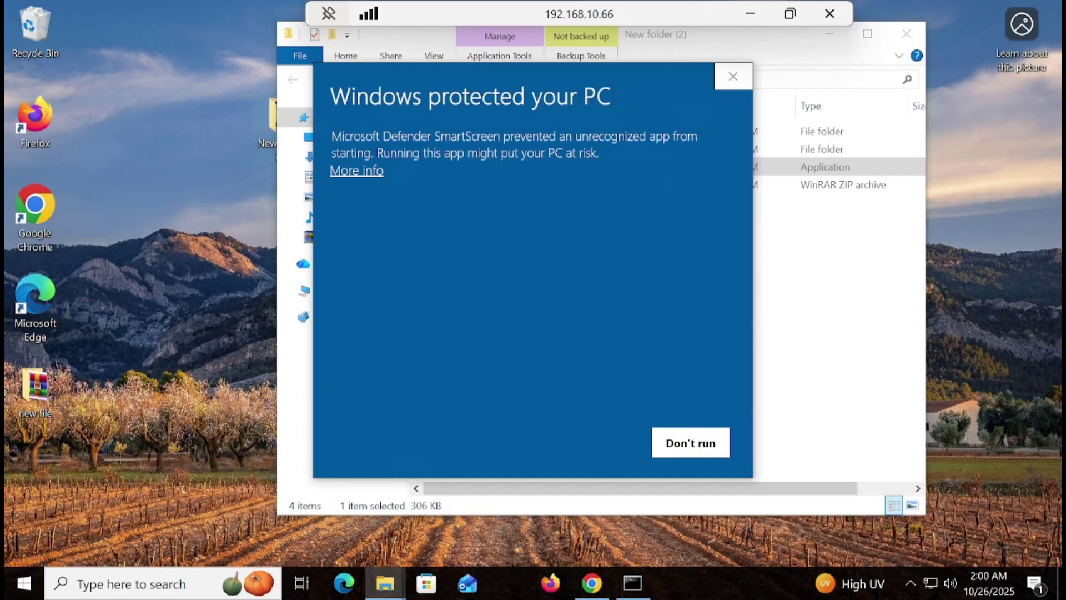
left_click(372, 172)
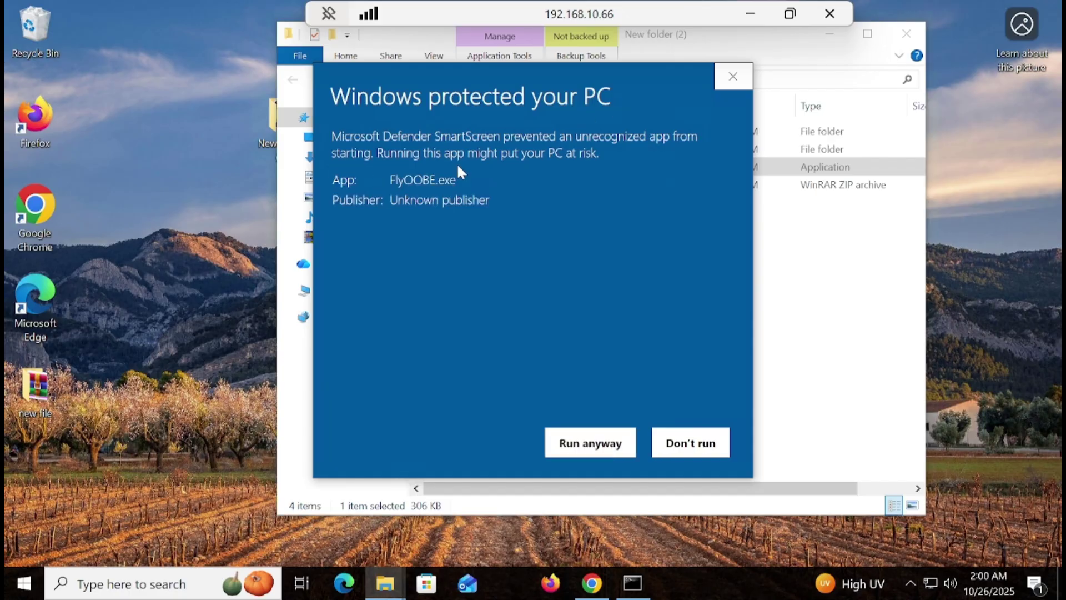
left_click(578, 444)
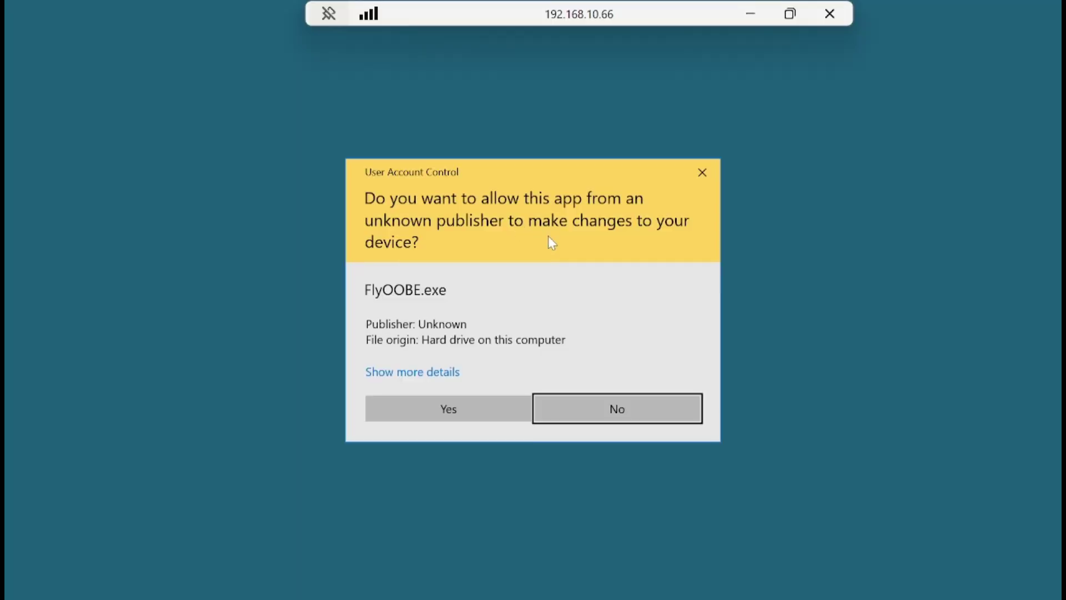
left_click(477, 412)
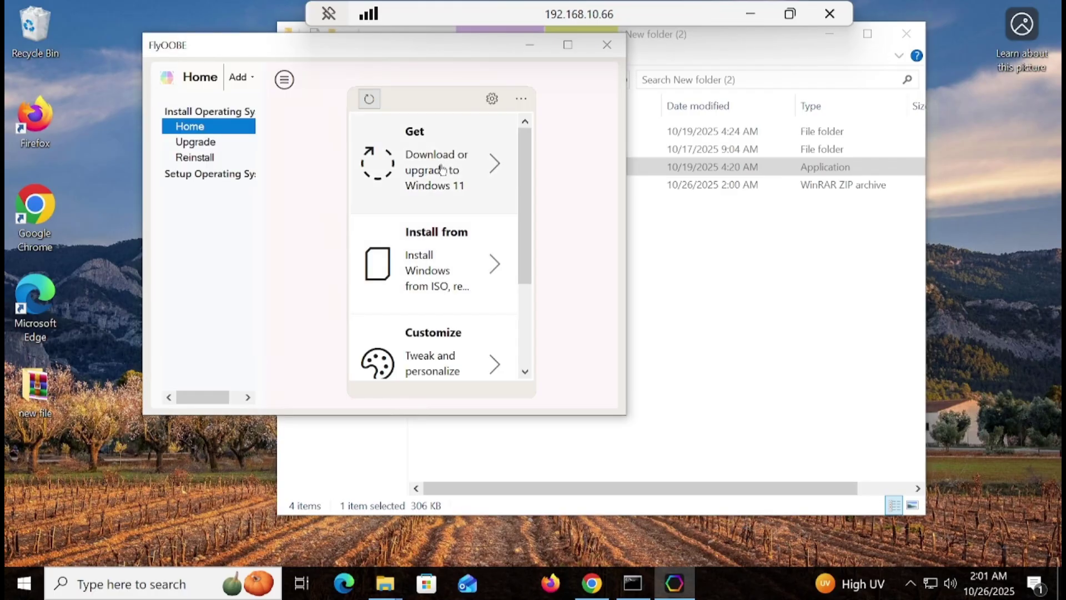
left_click(582, 312)
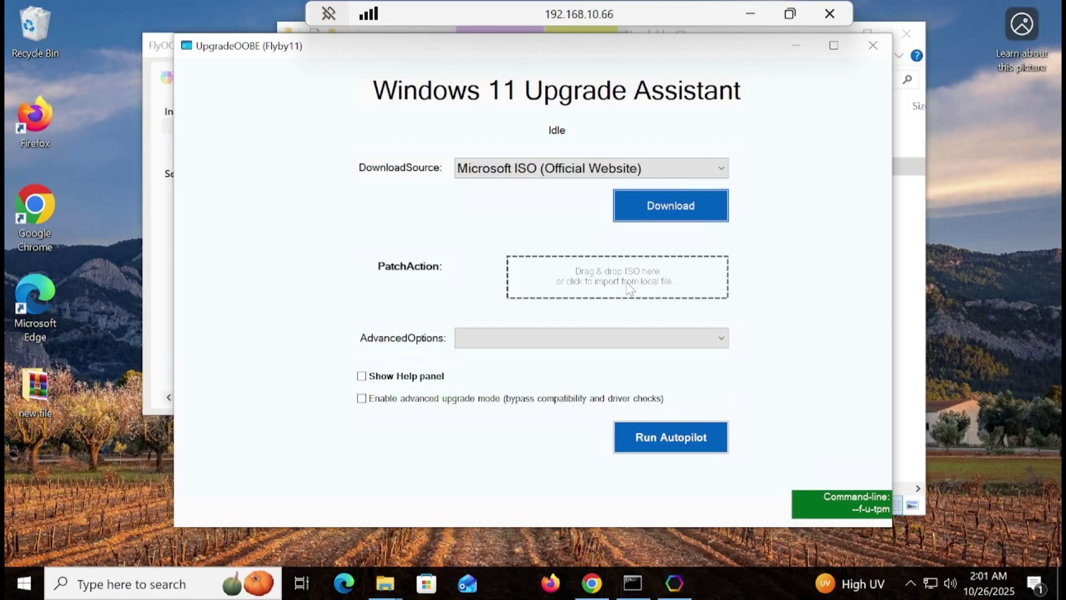
Patch Win11_25H2_English_x64.iso from Downloads in FlyOOBE and dismiss the Success notice
left_click(682, 283)
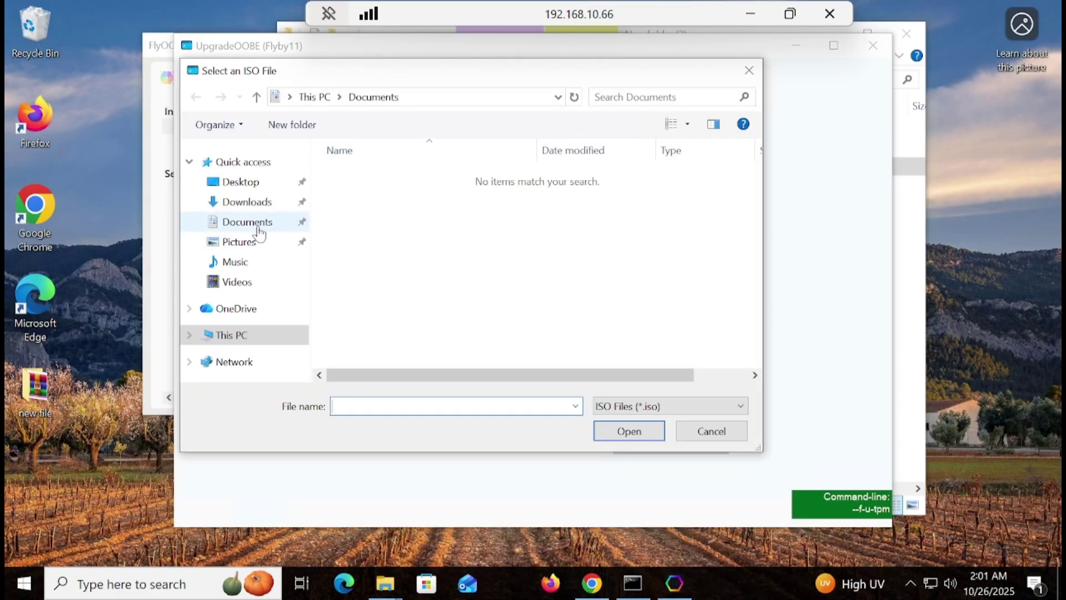
left_click(255, 204)
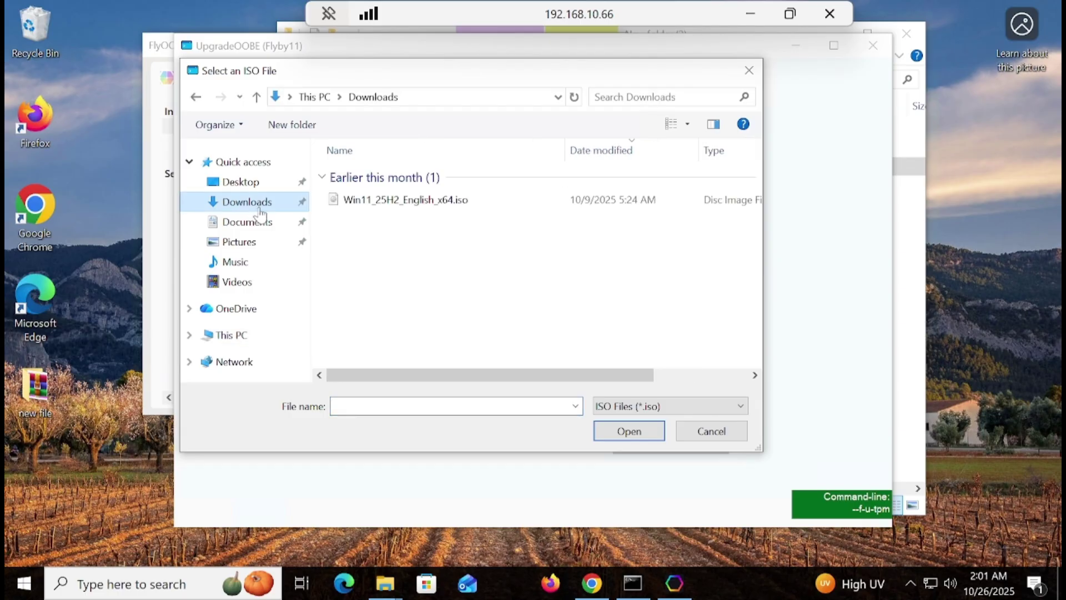
double_click(391, 201)
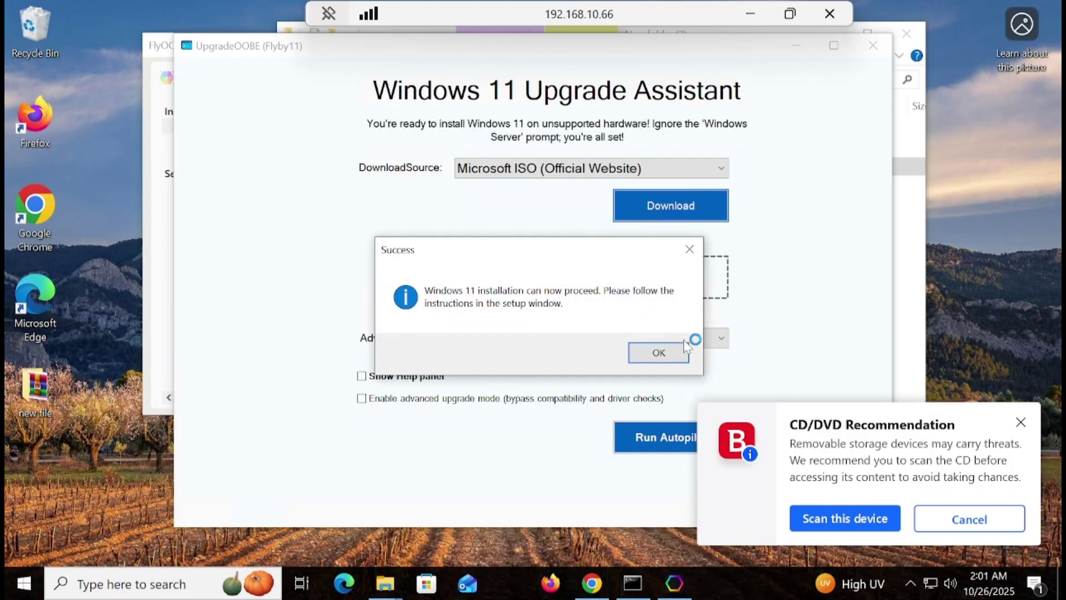
left_click(659, 353)
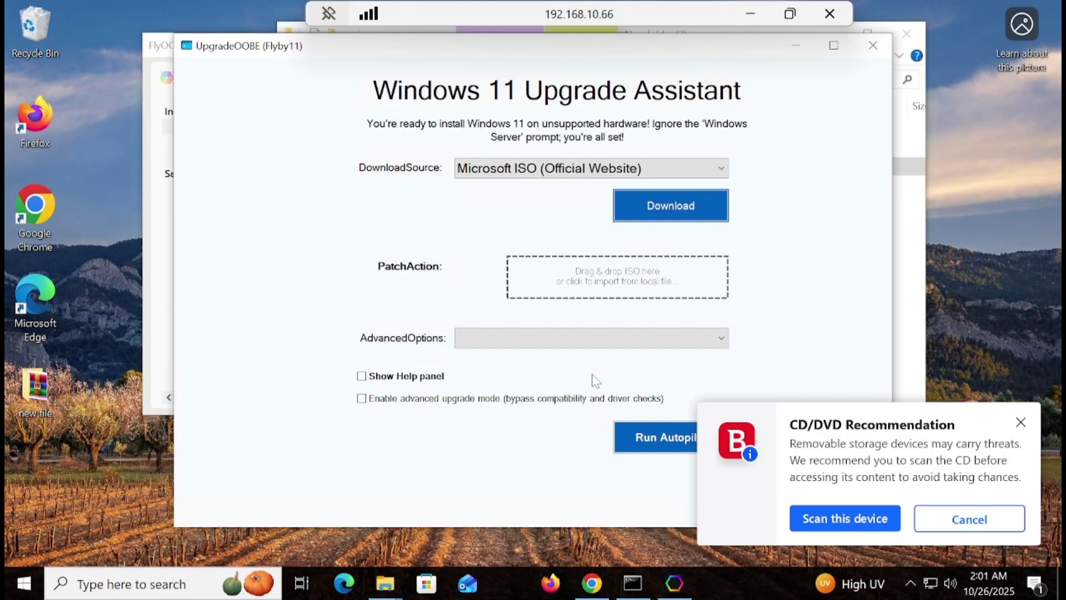
In Windows Setup, keep Download updates, drivers and optional features selected and continue
left_click(719, 583)
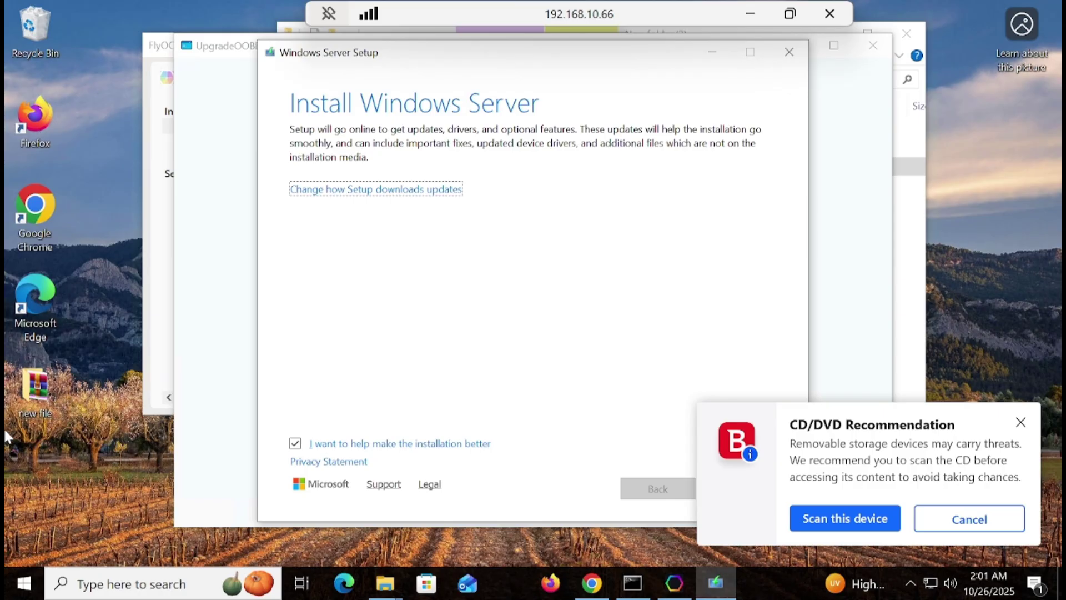
left_click(414, 192)
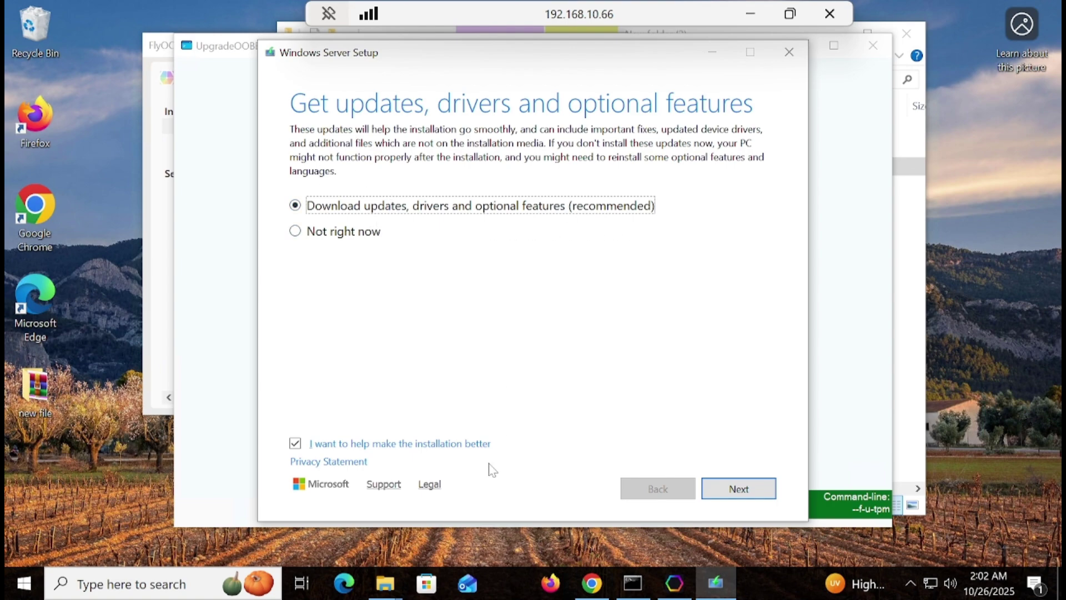
left_click(744, 491)
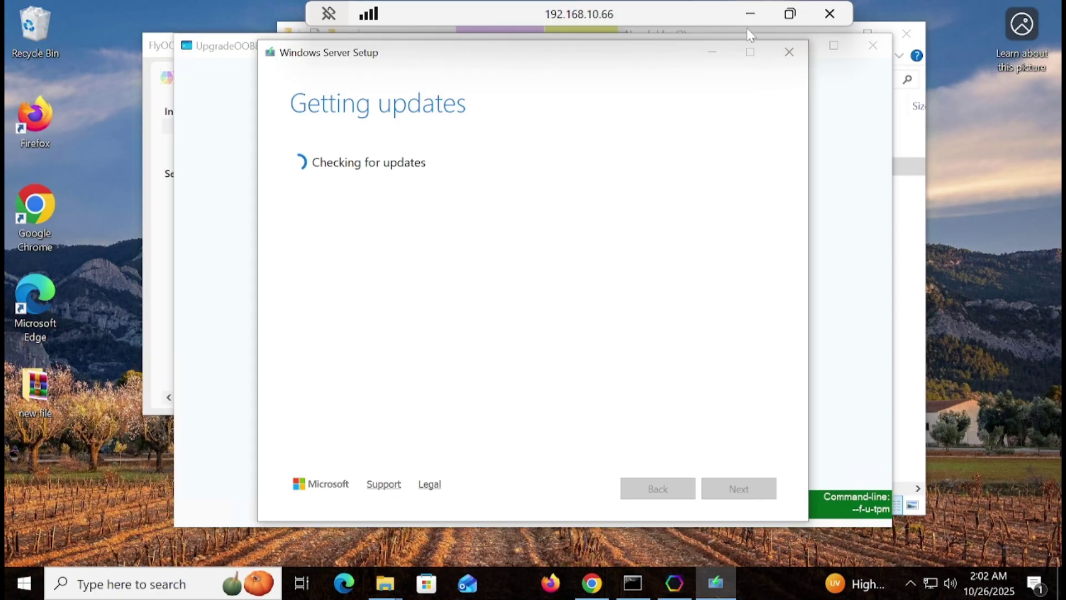
Minimize the remote desktop window and stop the OBS Studio recording
left_click(758, 7)
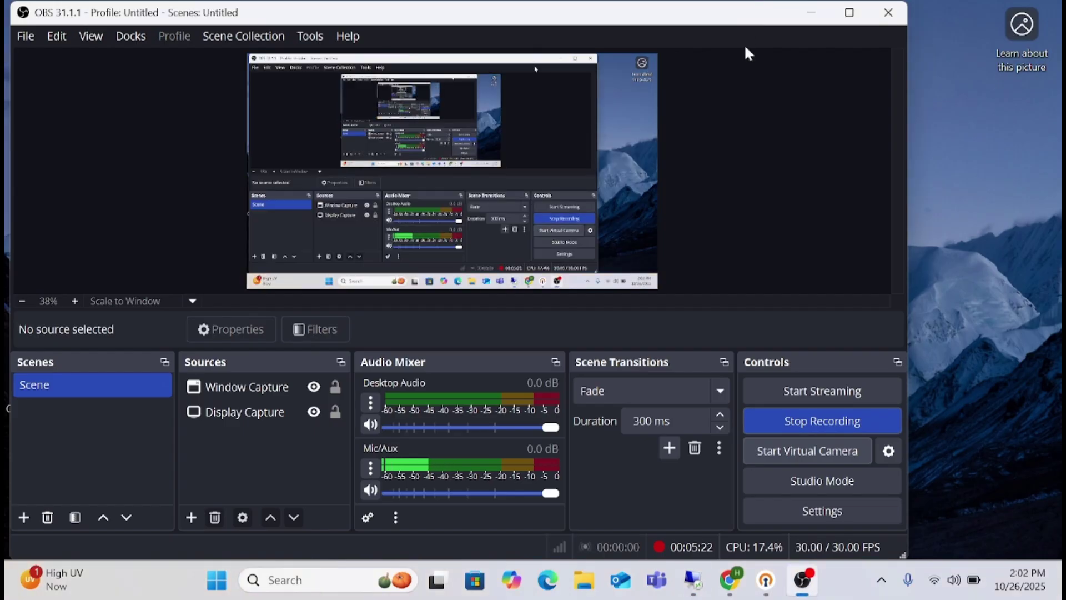
left_click(798, 425)
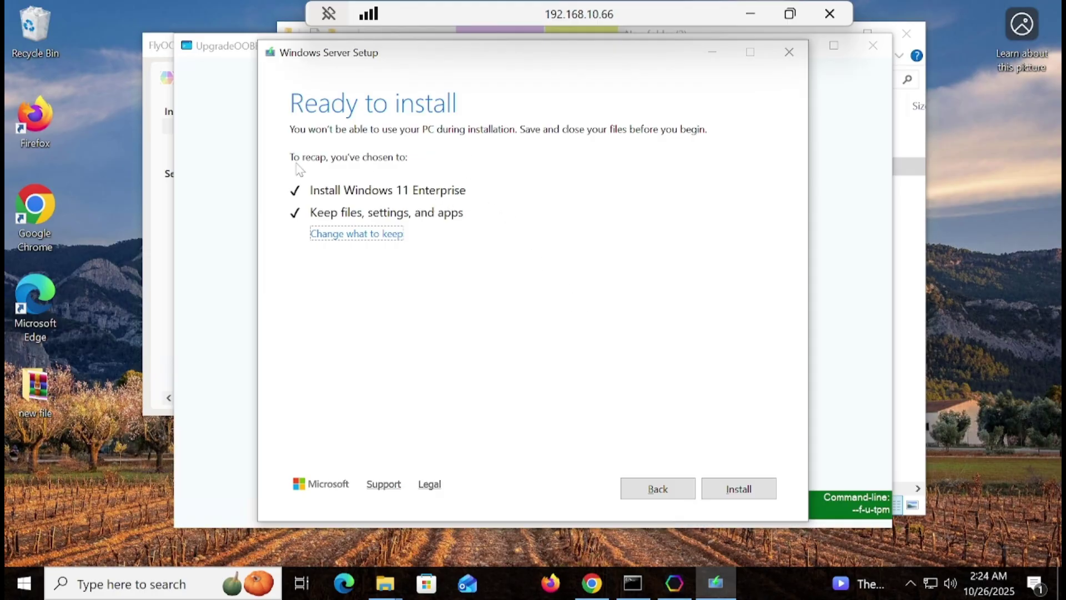
Start the upgrade installation from the Ready to install page
left_click(750, 491)
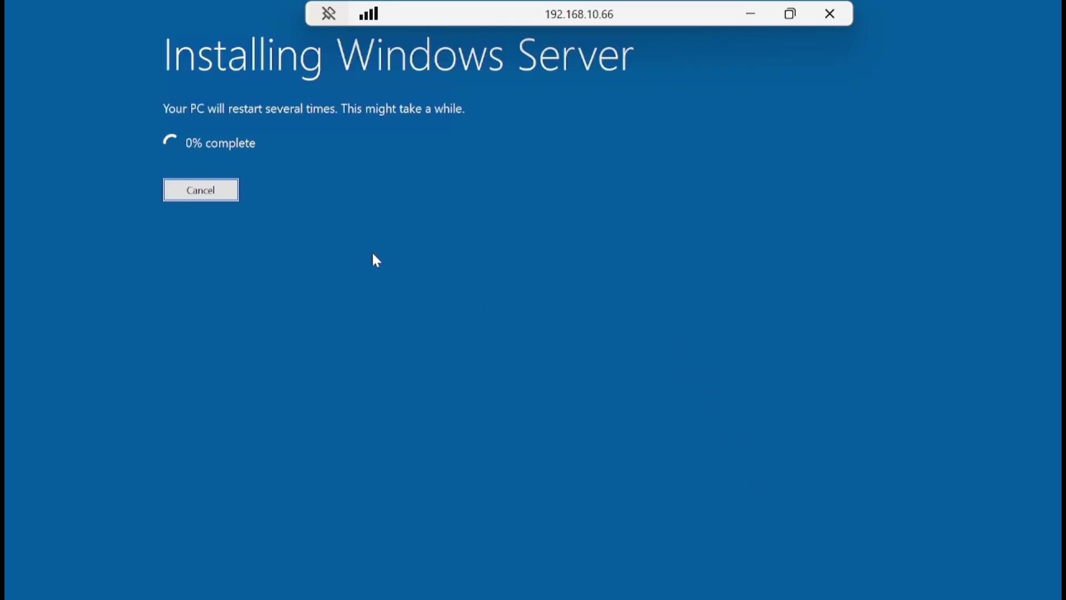